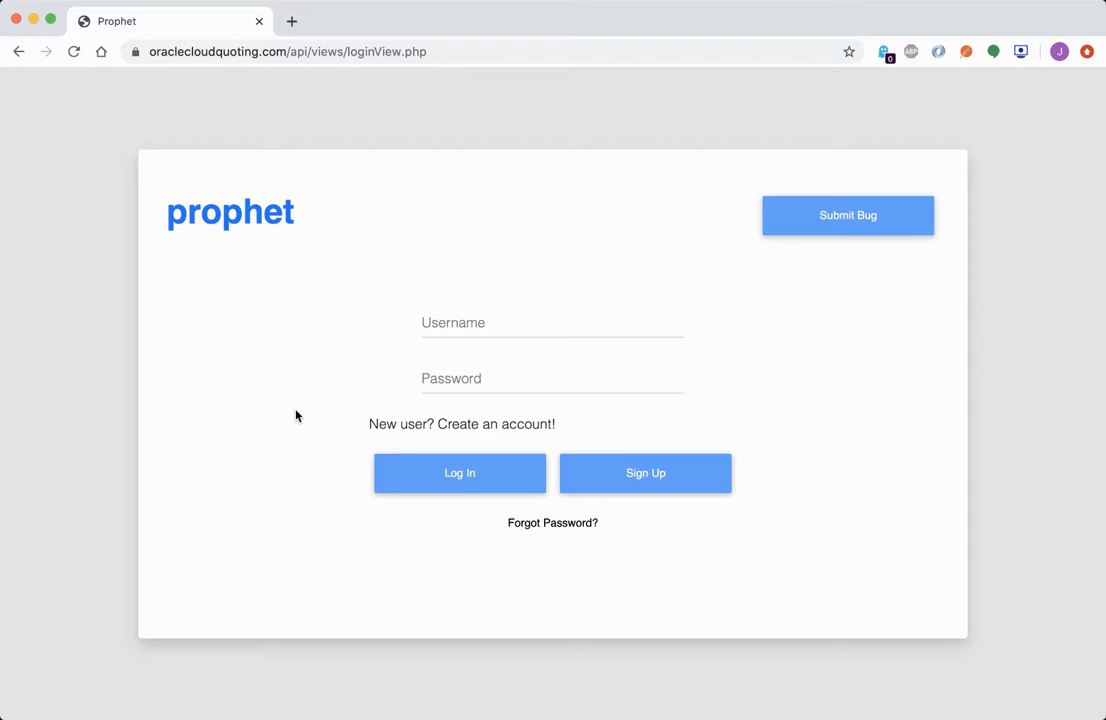
Log in to Prophet with the test account's username and password
left_click(494, 323)
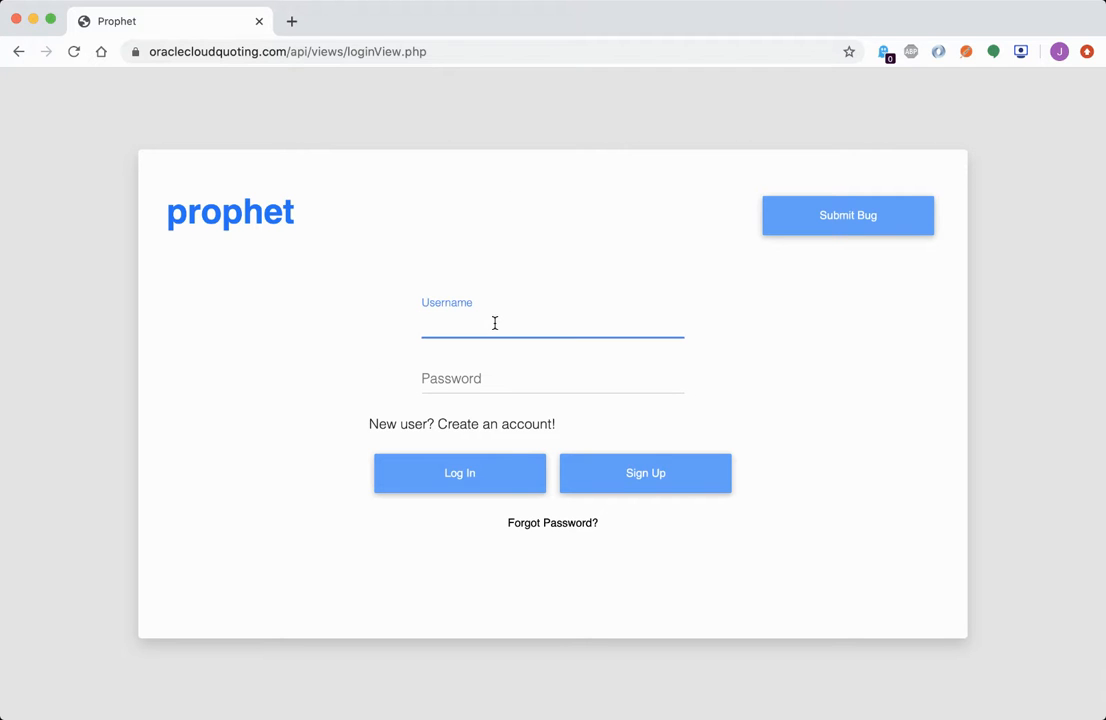
type("testuser")
key("Tab")
type("•••••••")
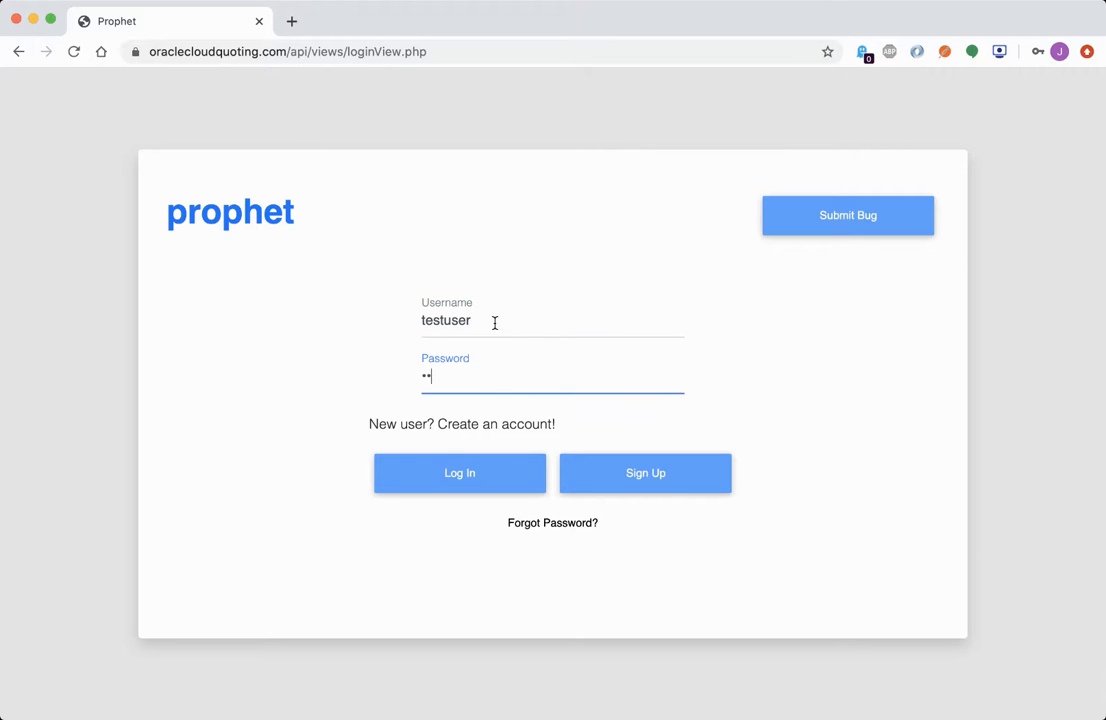
left_click(468, 476)
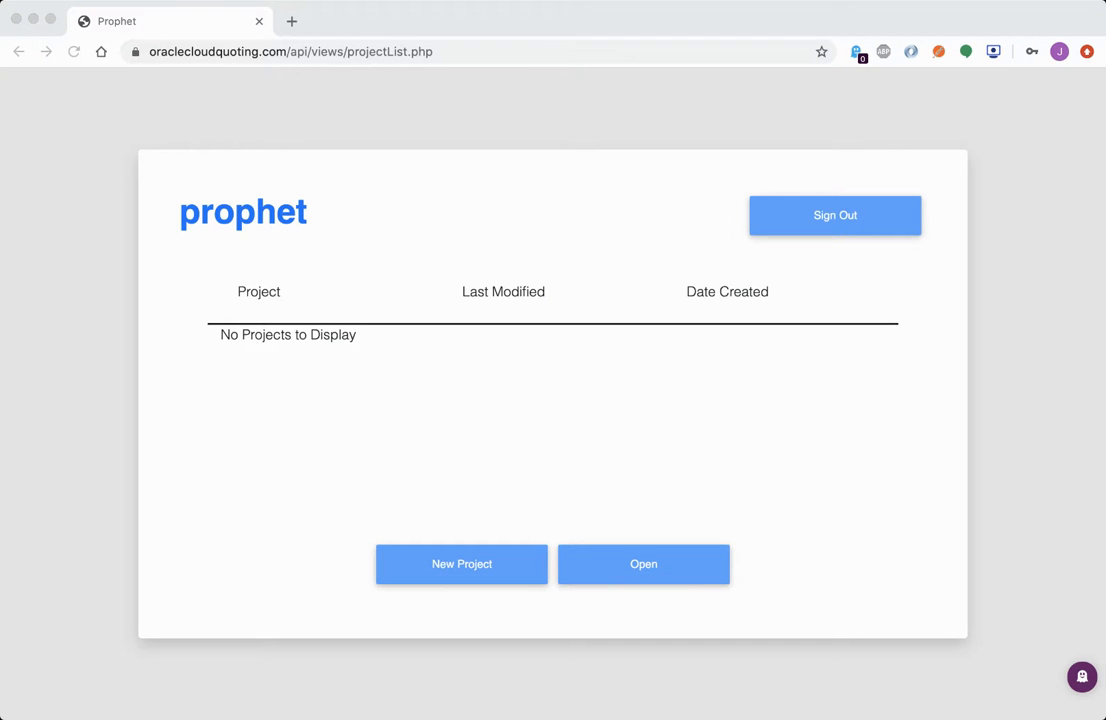
Create a project named 'first project' with Project Type left as None
left_click(271, 424)
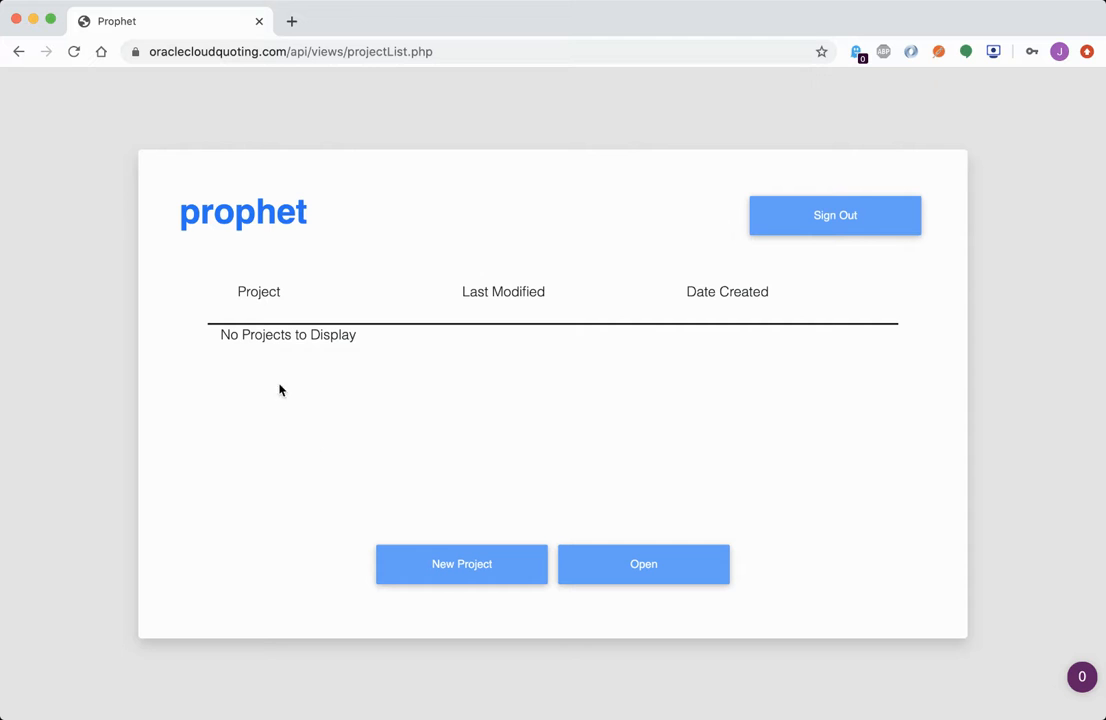
left_click(475, 568)
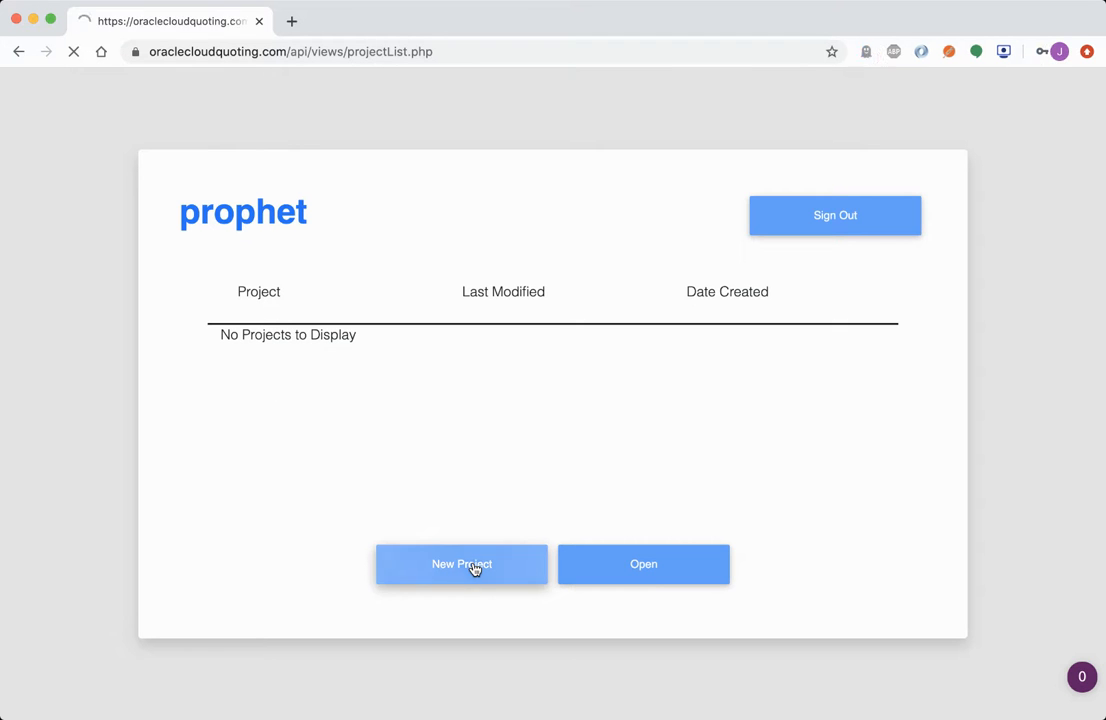
left_click(511, 318)
type("first project")
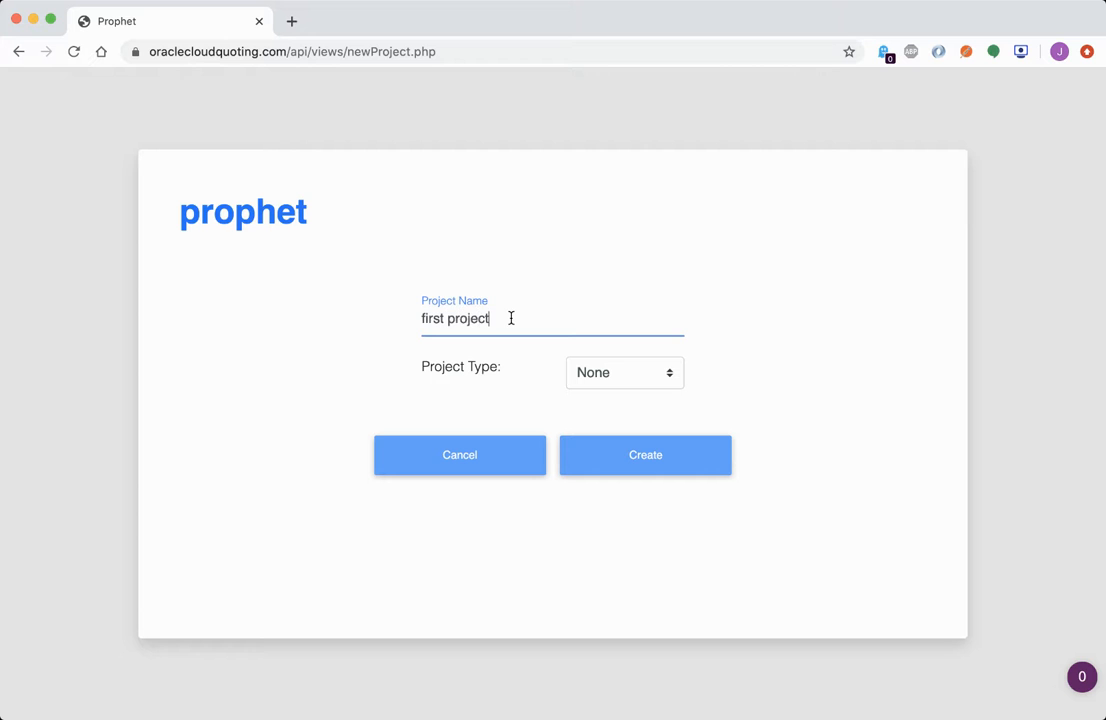
left_click(637, 379)
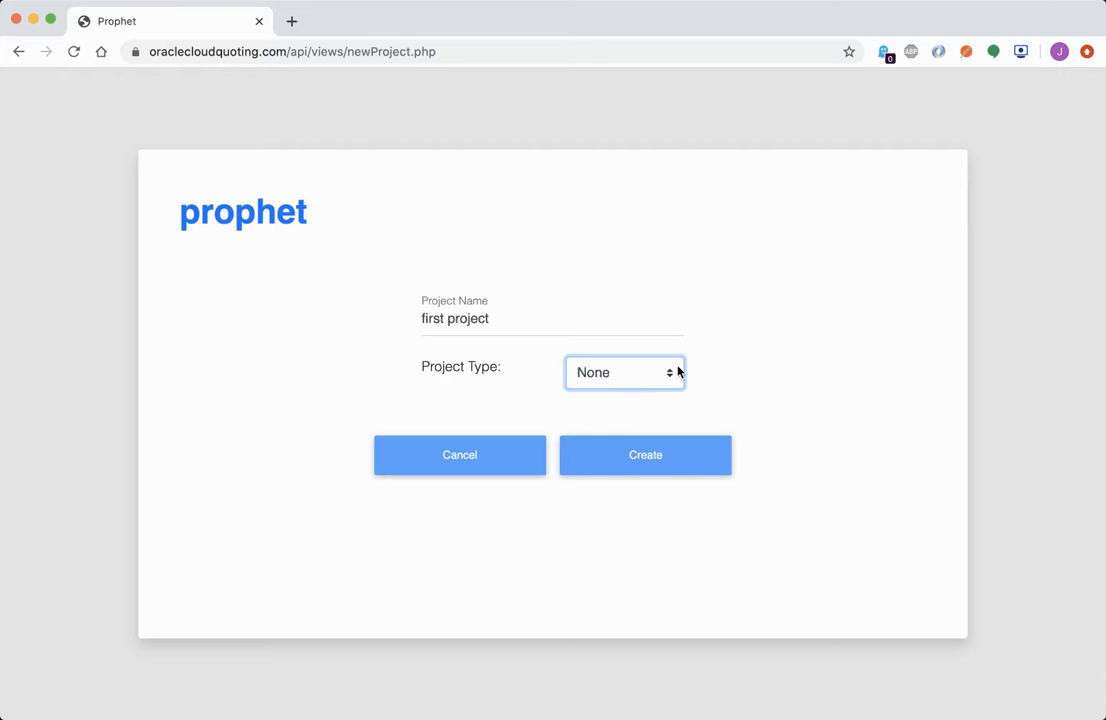
left_click(660, 458)
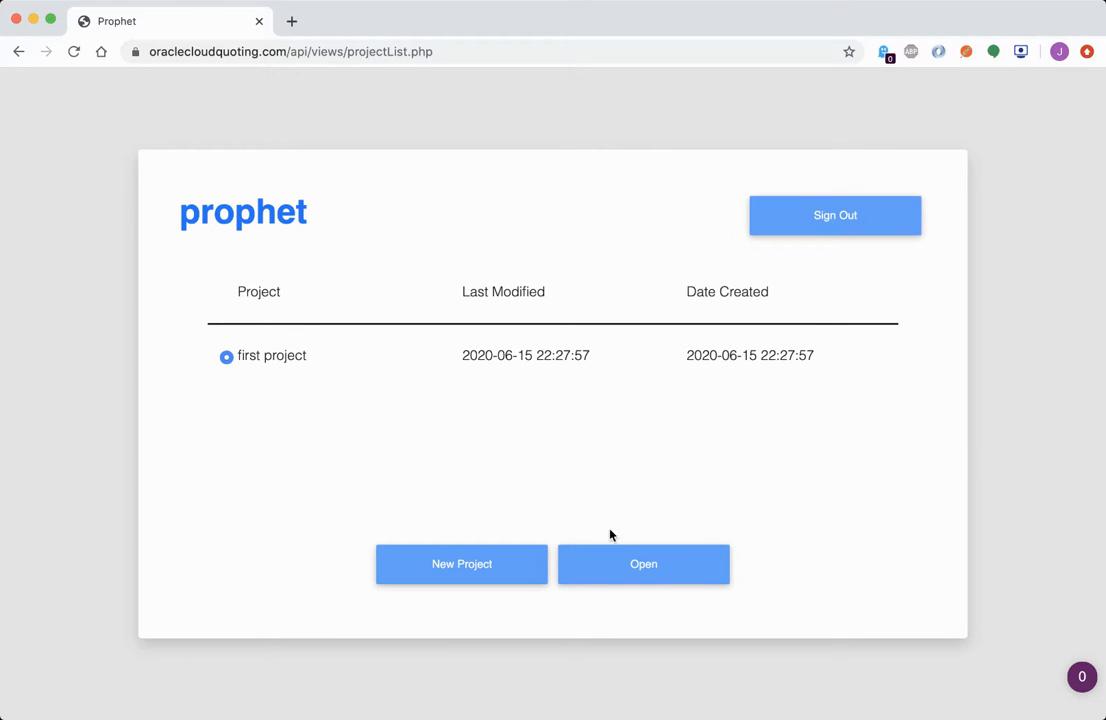
Open first project, add a workstream named 'db migration', and start a subtask under it
left_click(676, 571)
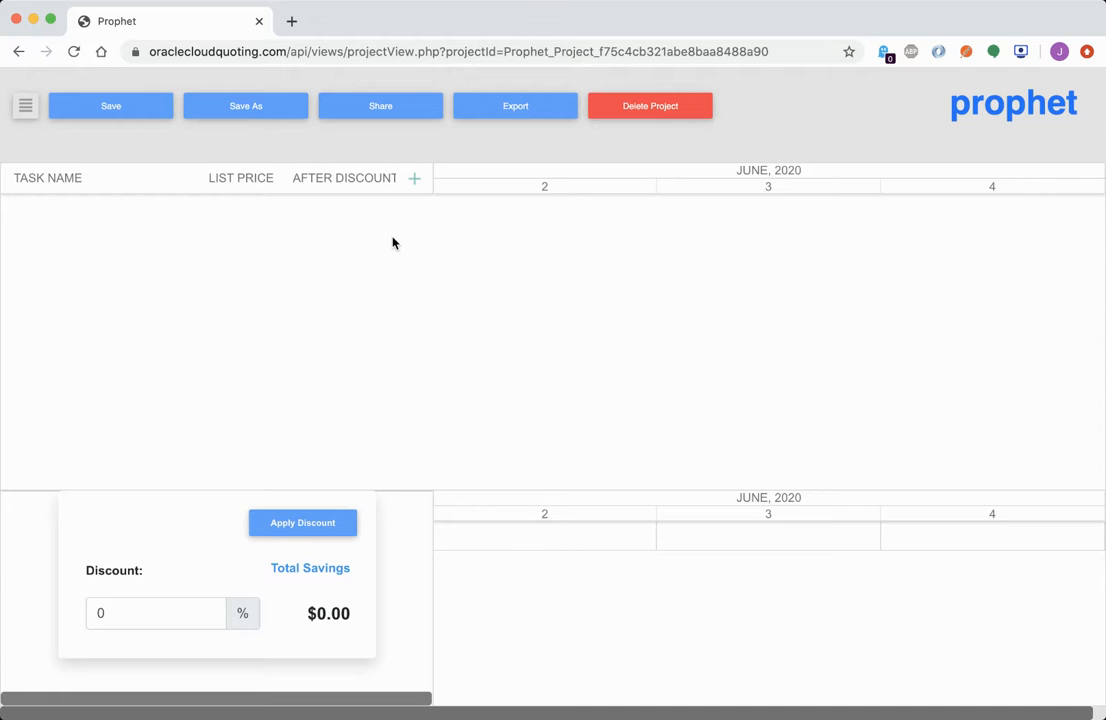
left_click(415, 180)
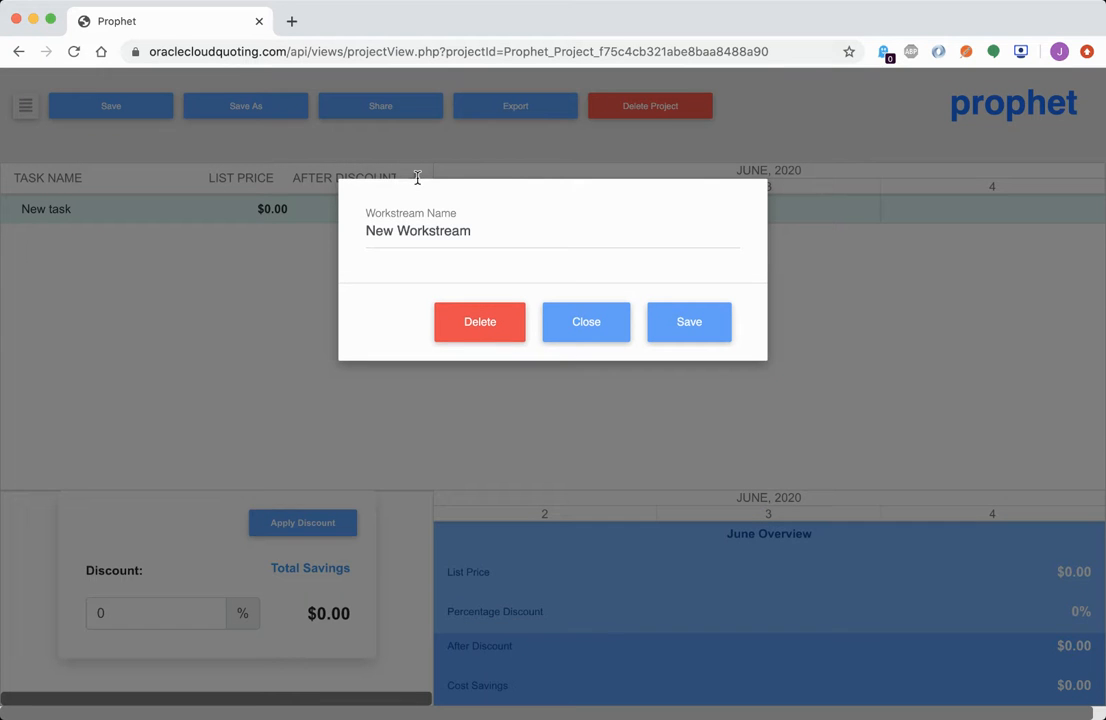
triple_click(477, 232)
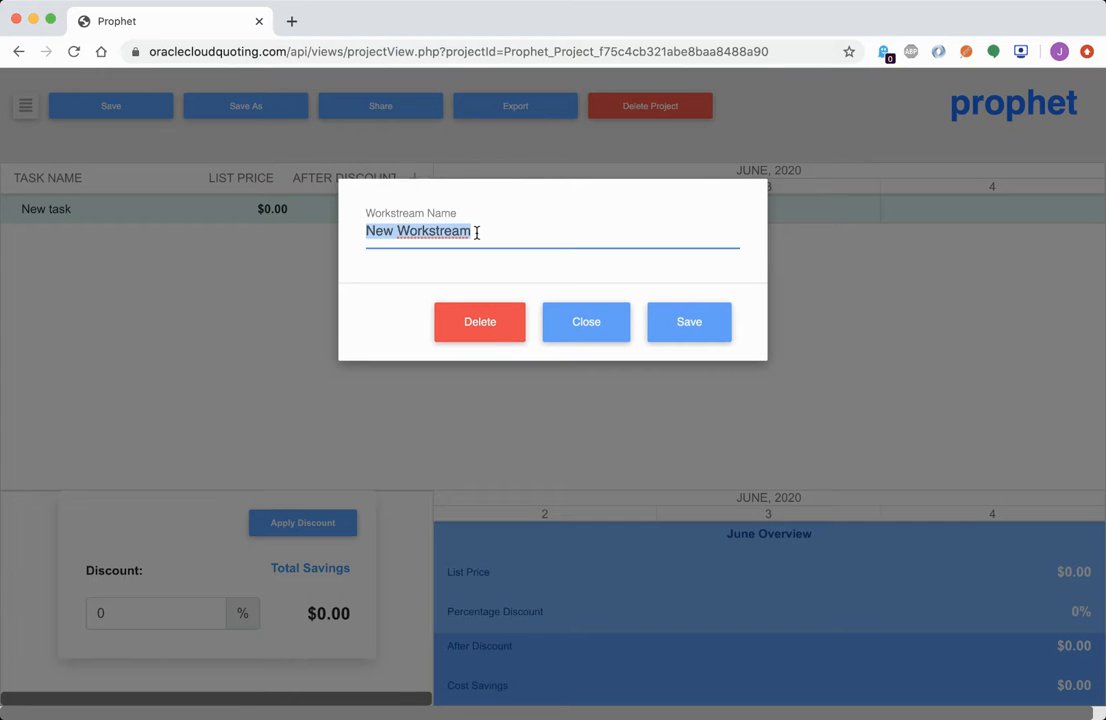
type("db")
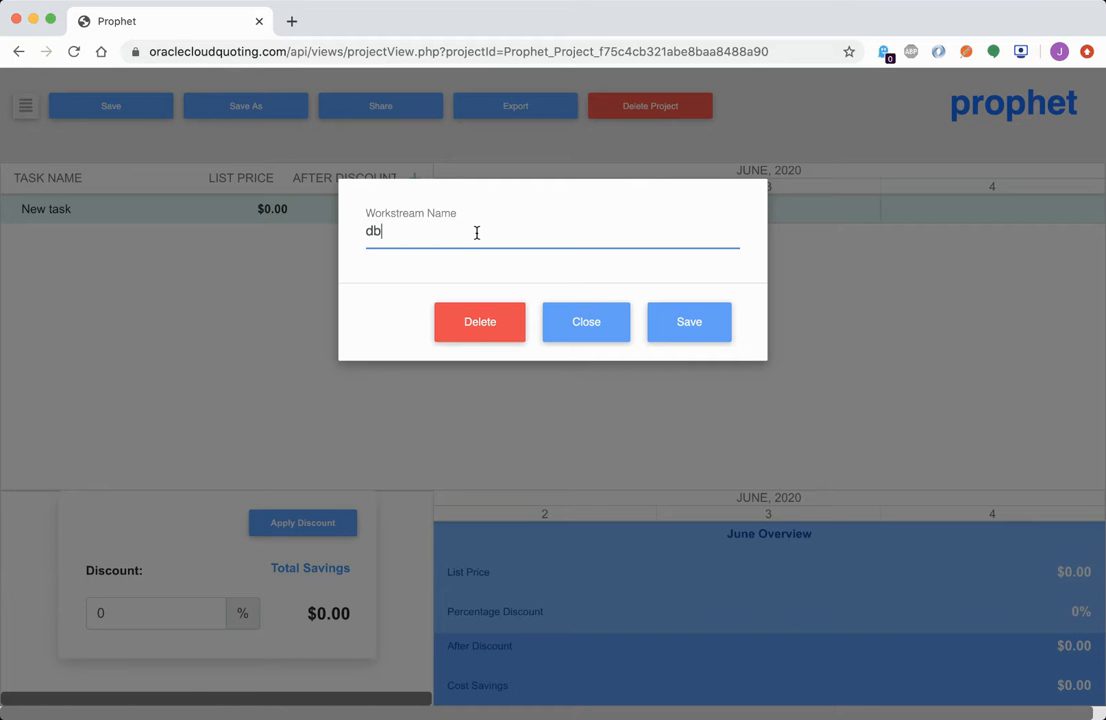
type(" migration")
left_click(685, 318)
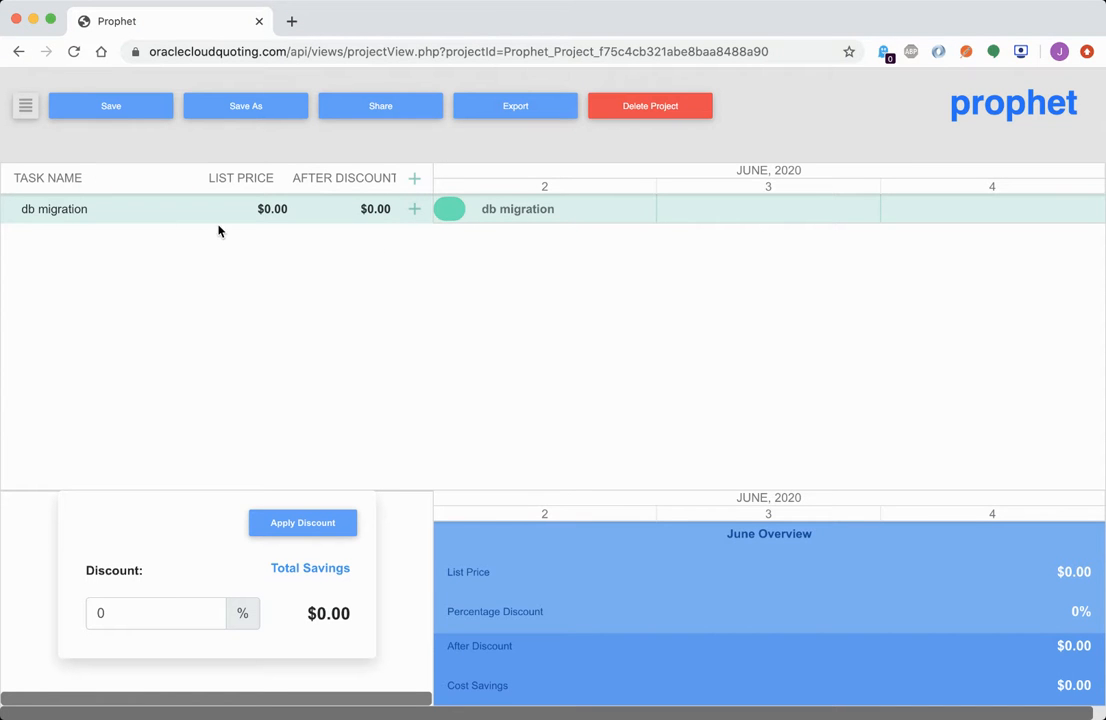
left_click(415, 212)
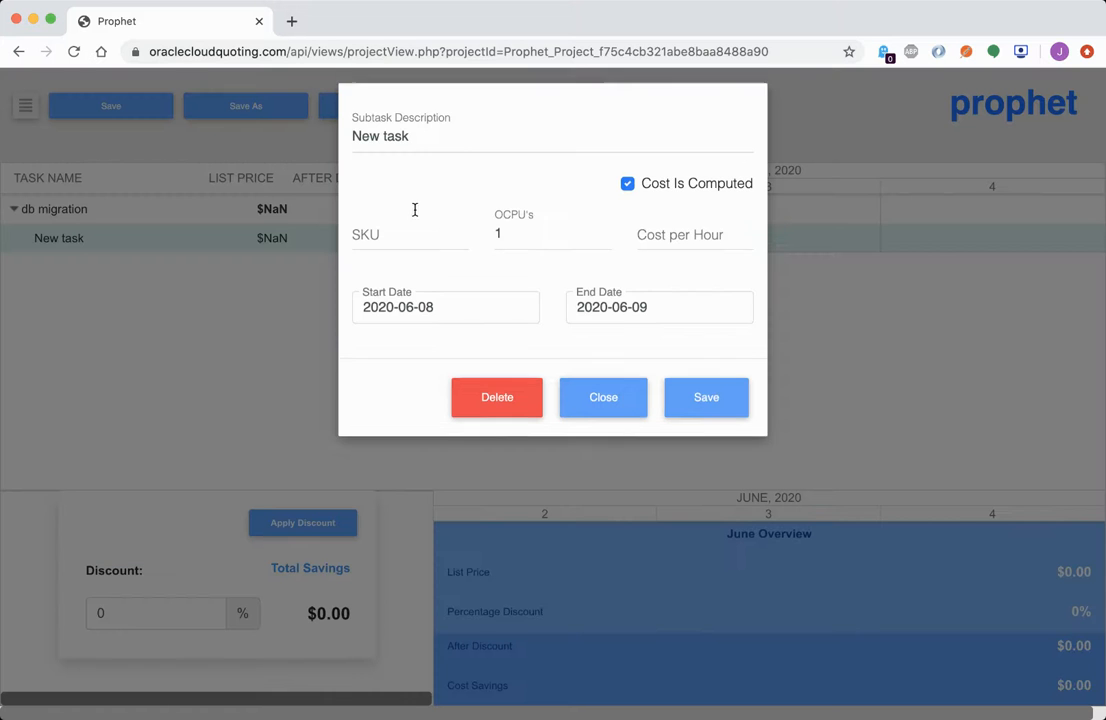
Name the subtask 'setup database server' with SKU aaa, 10 OCPUs and 0.01 per hour
left_click(457, 146)
type("setu")
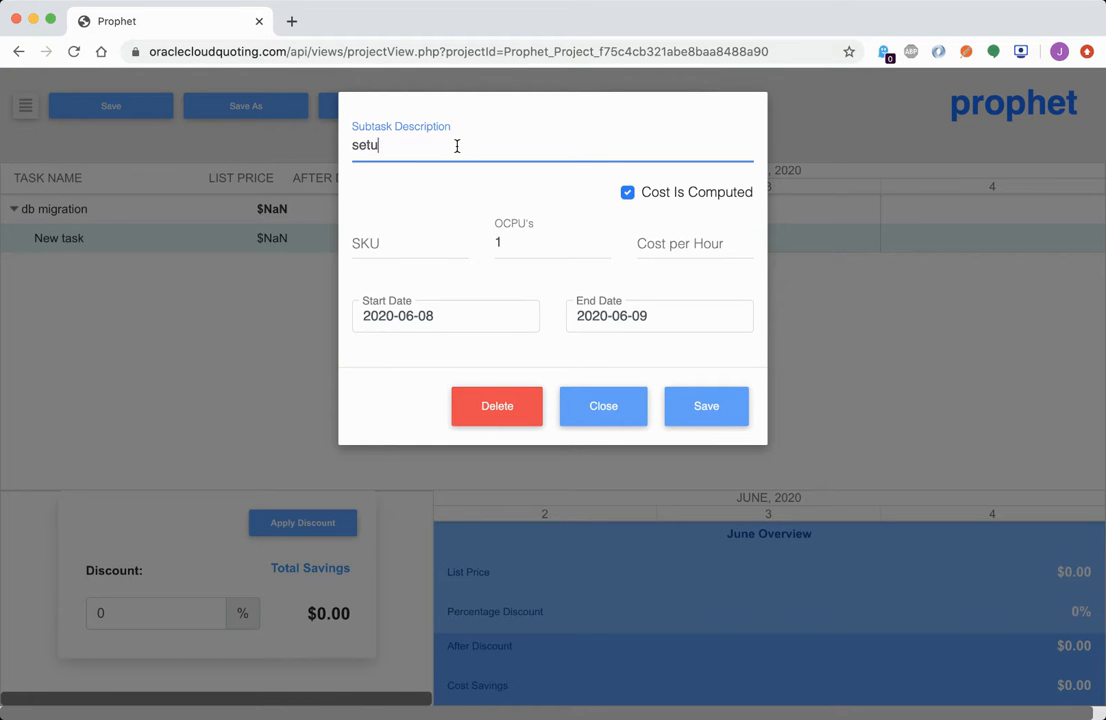
type("p database server")
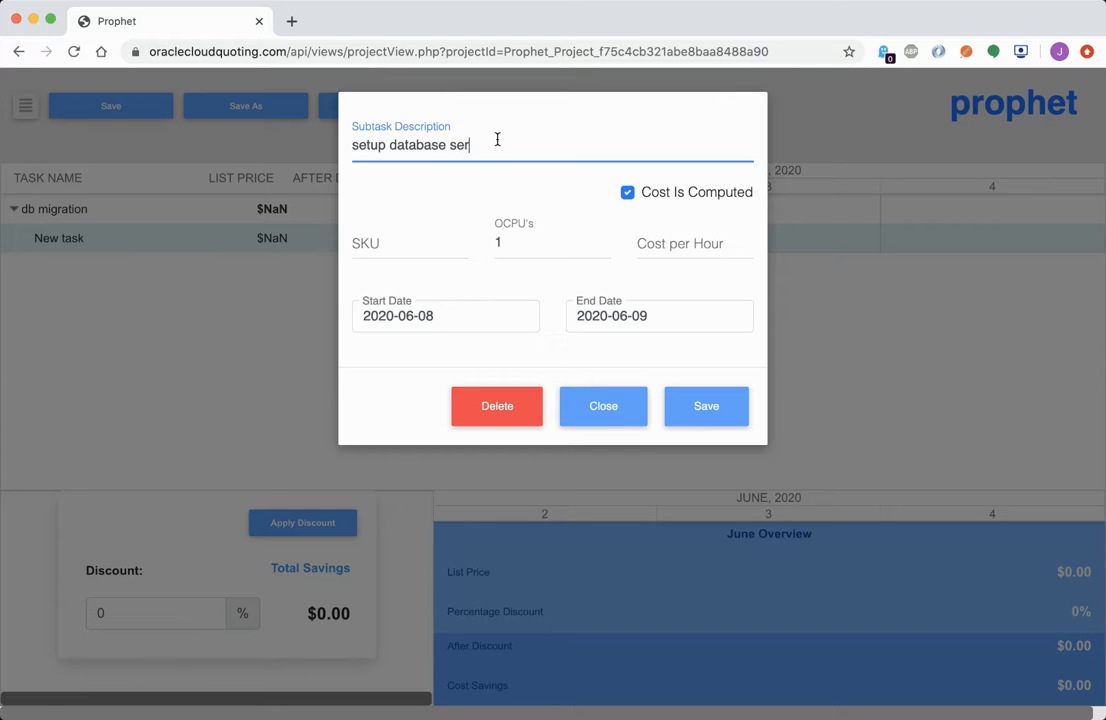
left_click(393, 244)
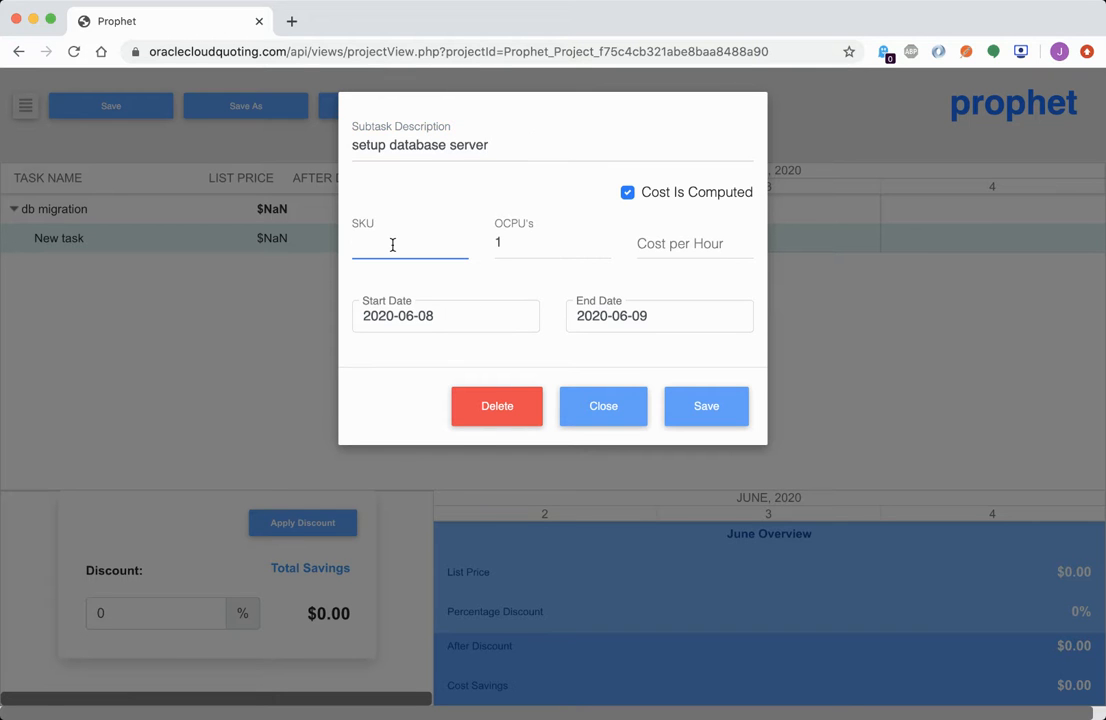
type("aaa")
left_click(546, 244)
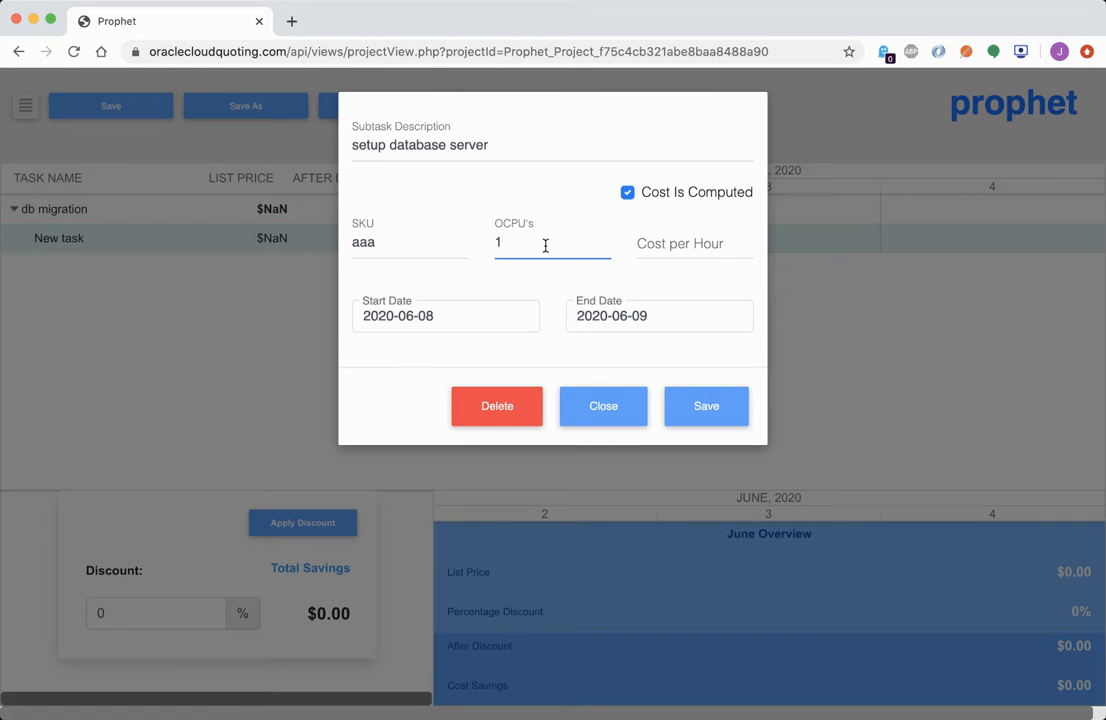
type("0")
left_click(701, 241)
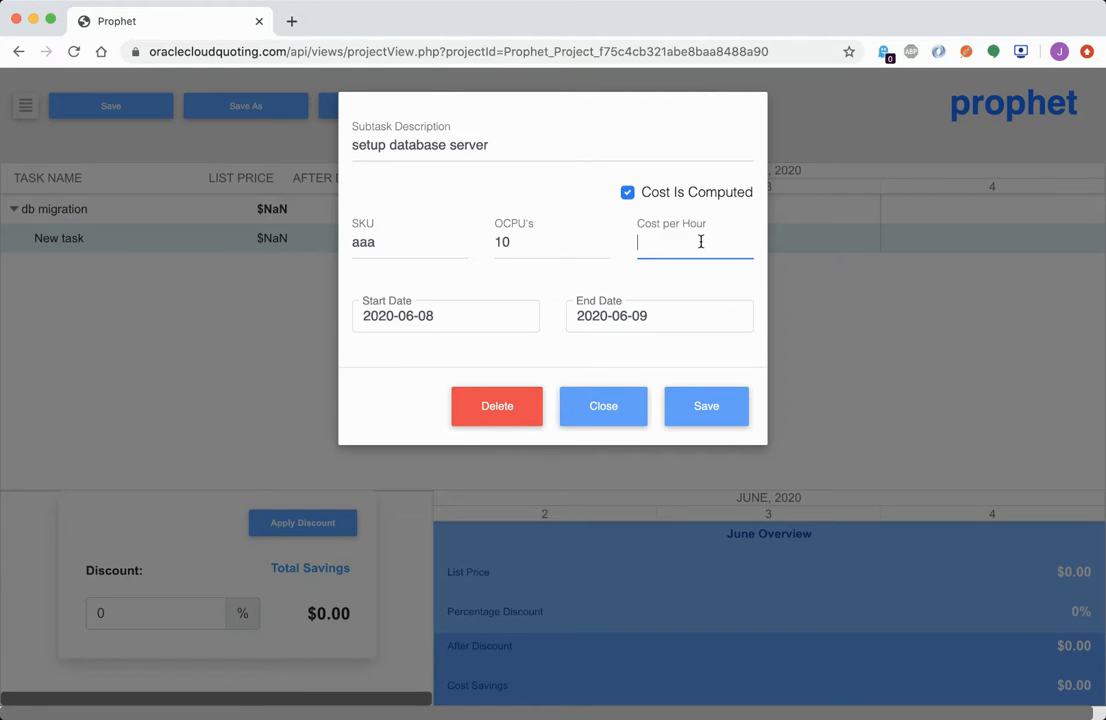
type("0.01")
Set the subtask's dates to 2020-07-01 through 2020-09-30 and save it
left_click(468, 320)
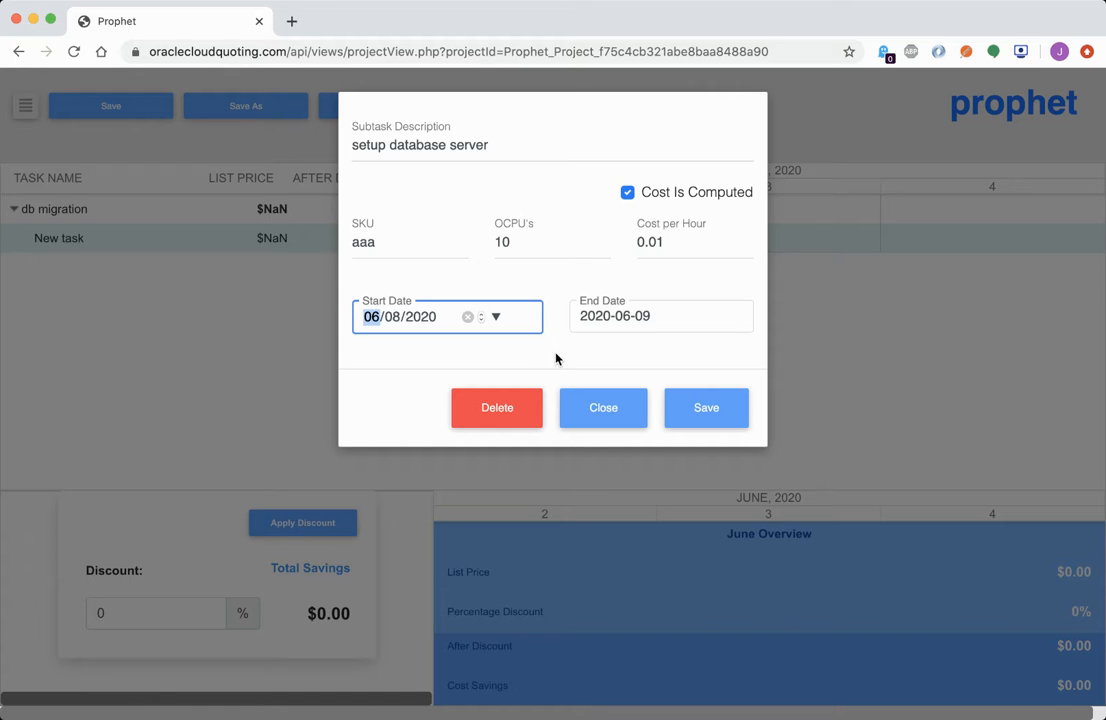
key("Up")
left_click(588, 316)
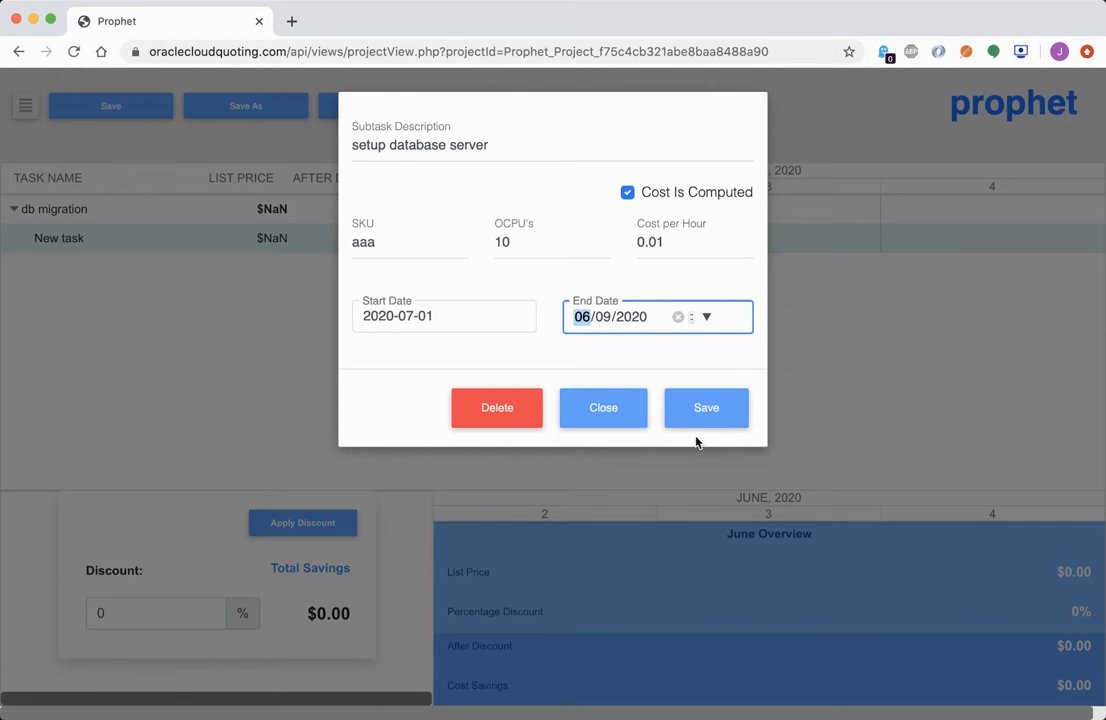
type("0930")
left_click(711, 418)
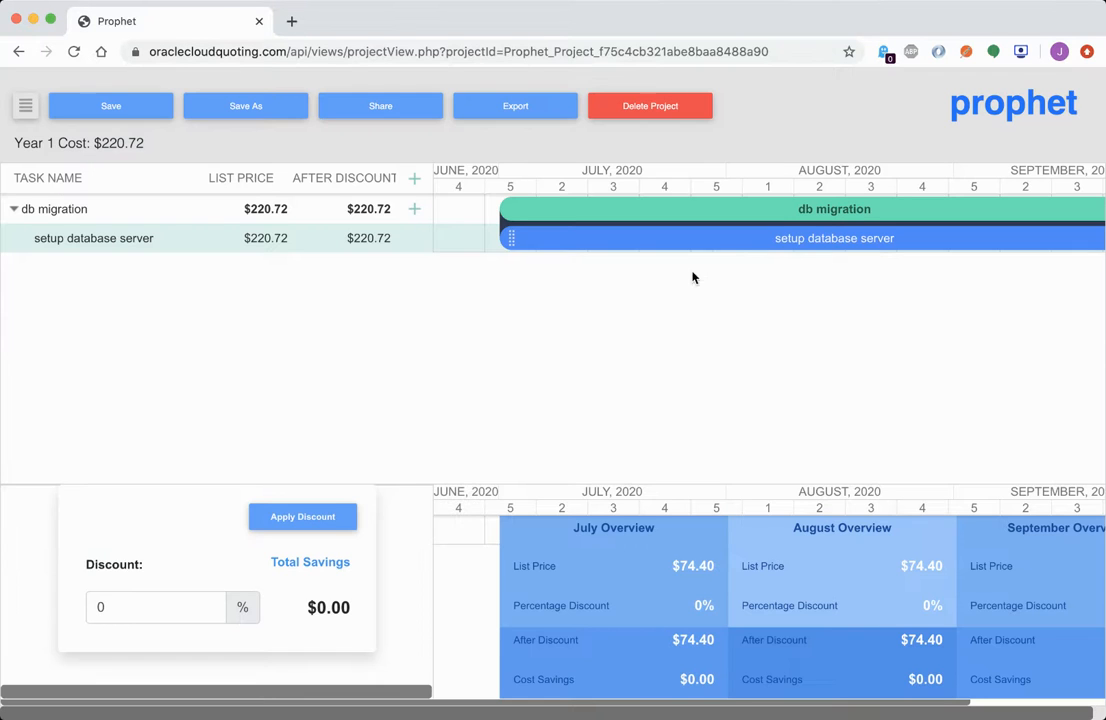
scroll(733, 257, "right", 5)
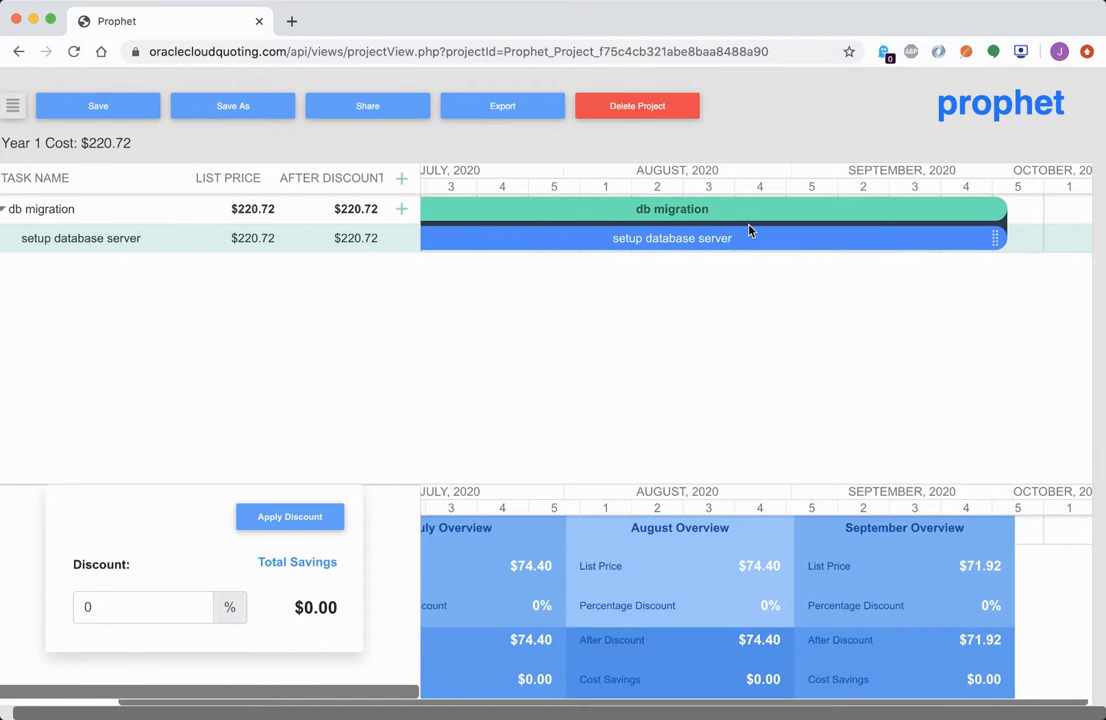
scroll(749, 230, "left", 3)
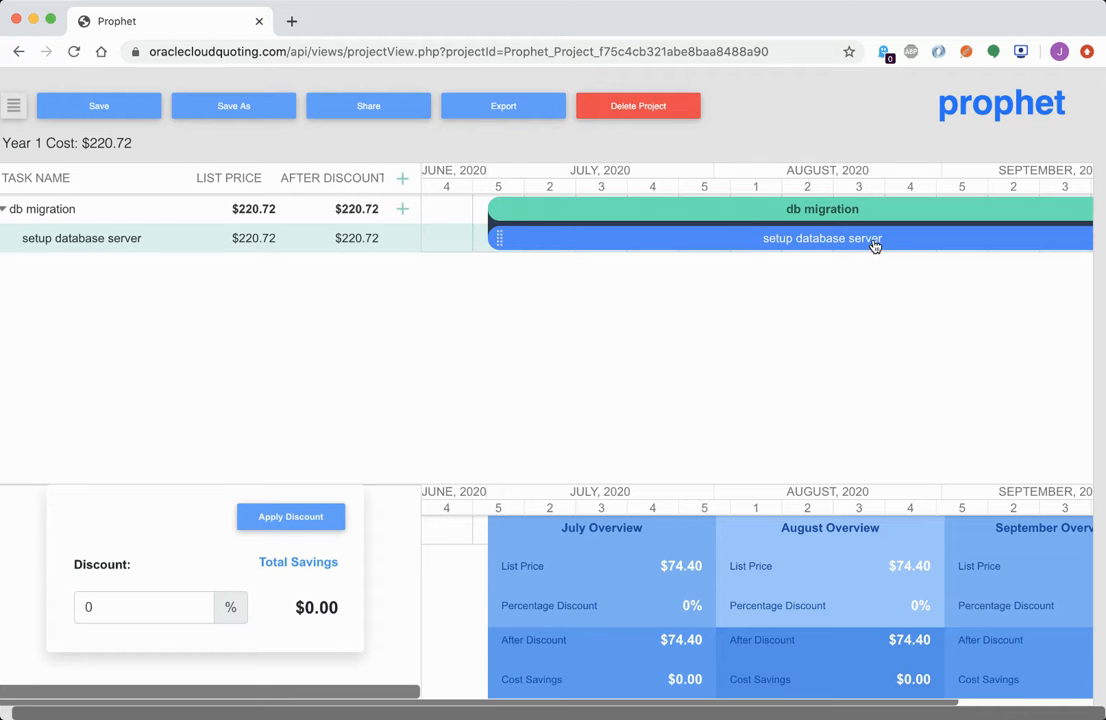
left_click(350, 245)
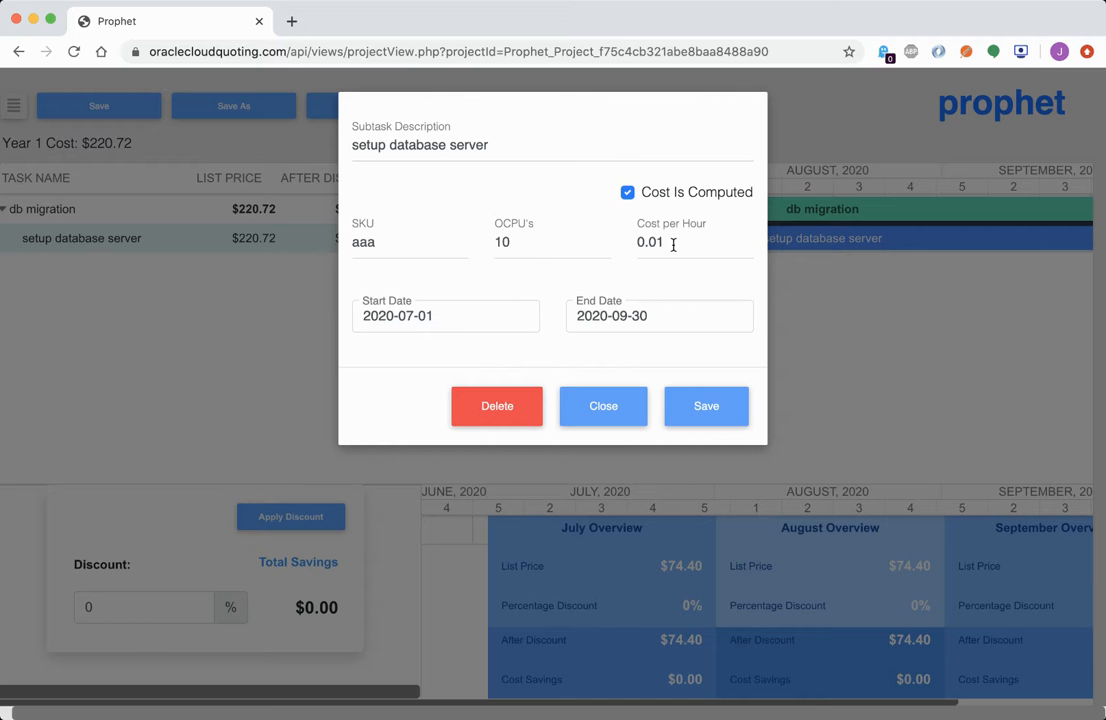
left_click(301, 242)
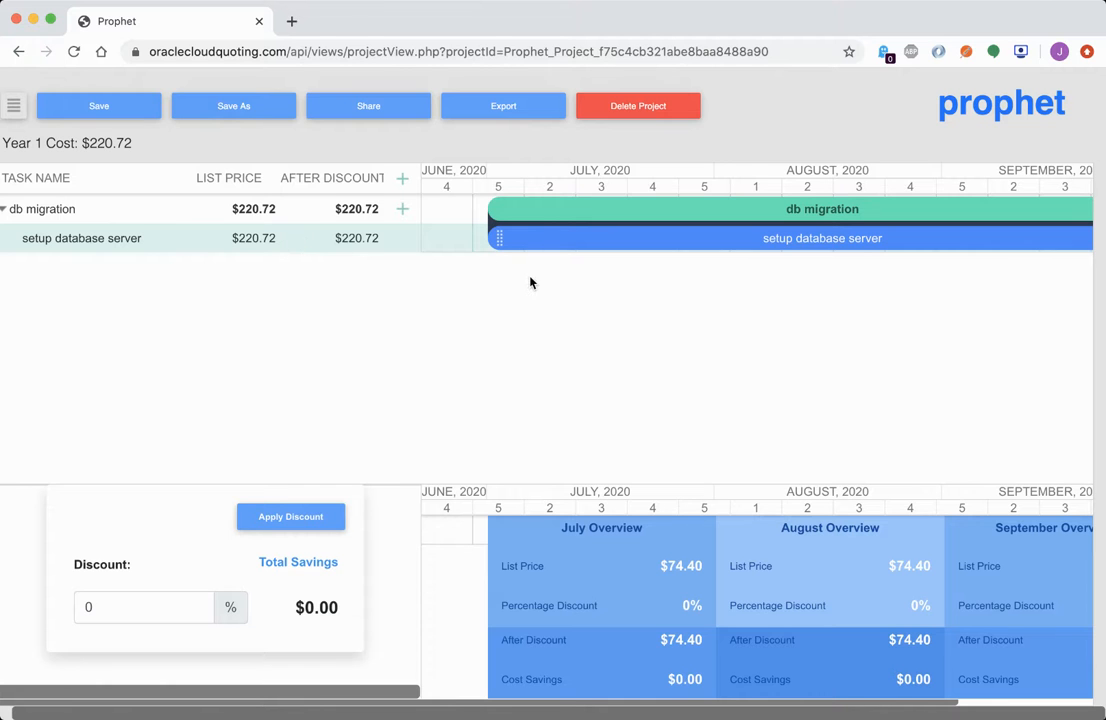
scroll(583, 370, "right", 2)
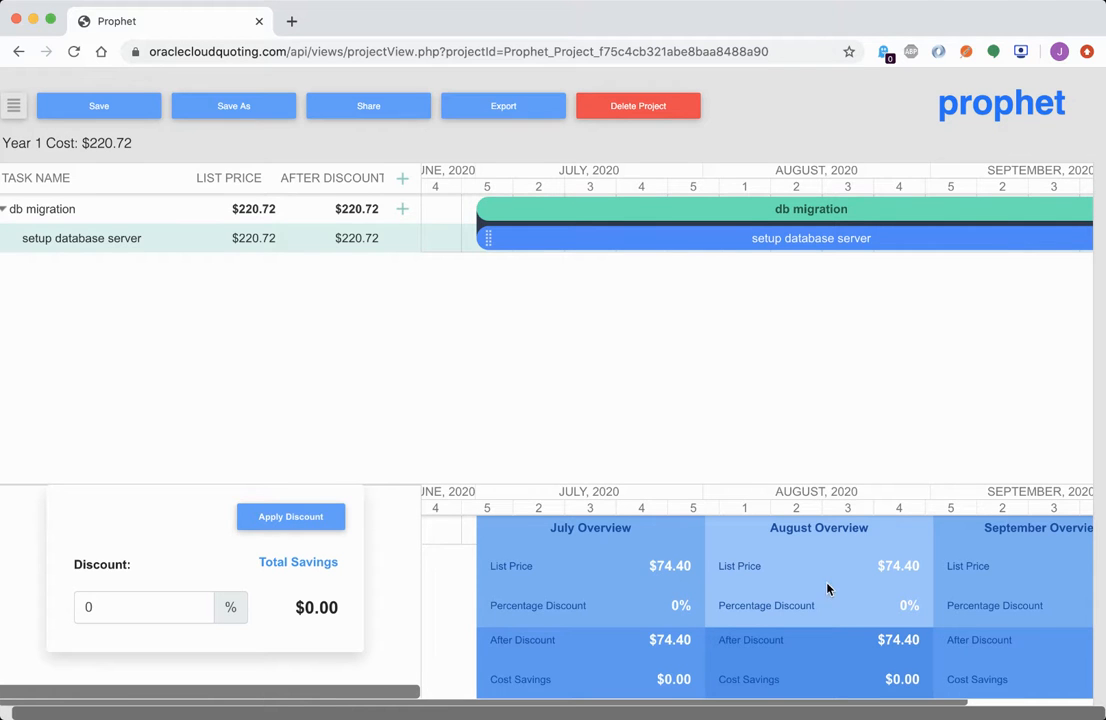
scroll(708, 578, "right", 10)
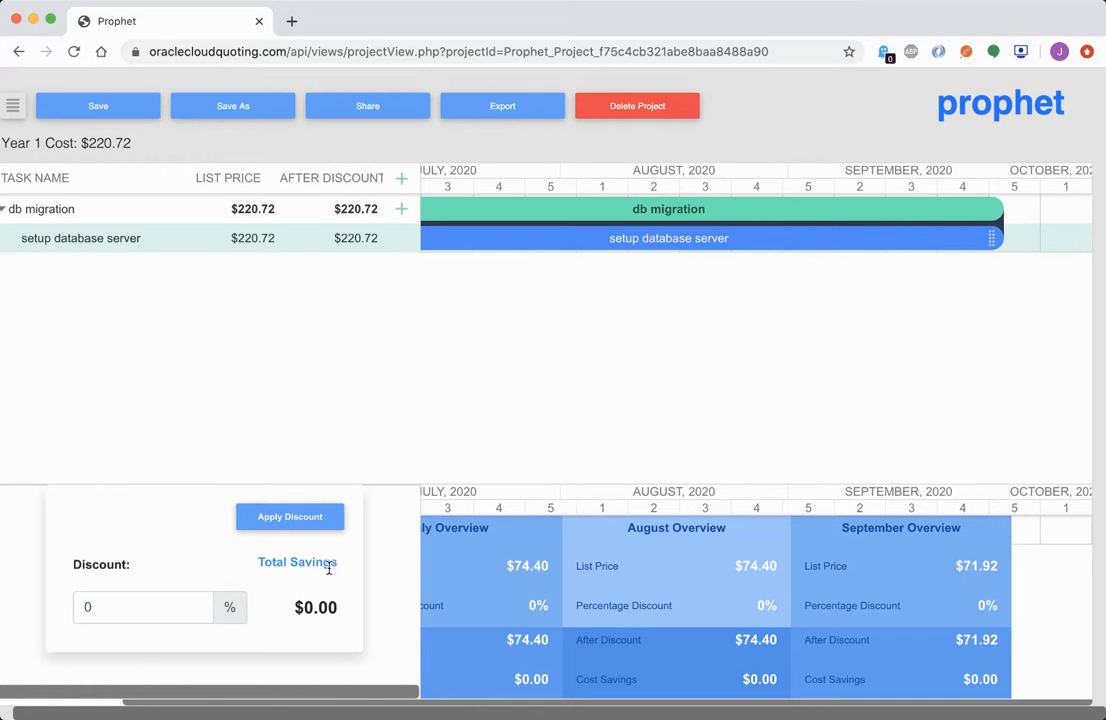
scroll(607, 568, "left", 4)
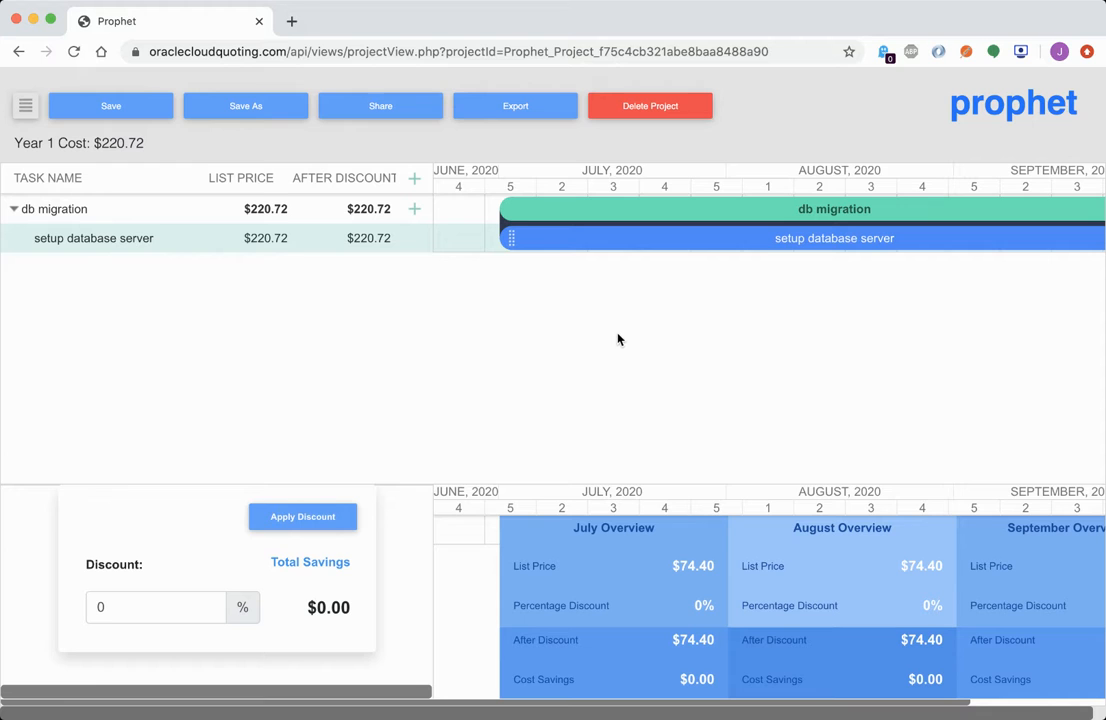
Set the quote discount to 10%, bringing Year 1 Cost down to $198.65
left_click(124, 607)
type("10")
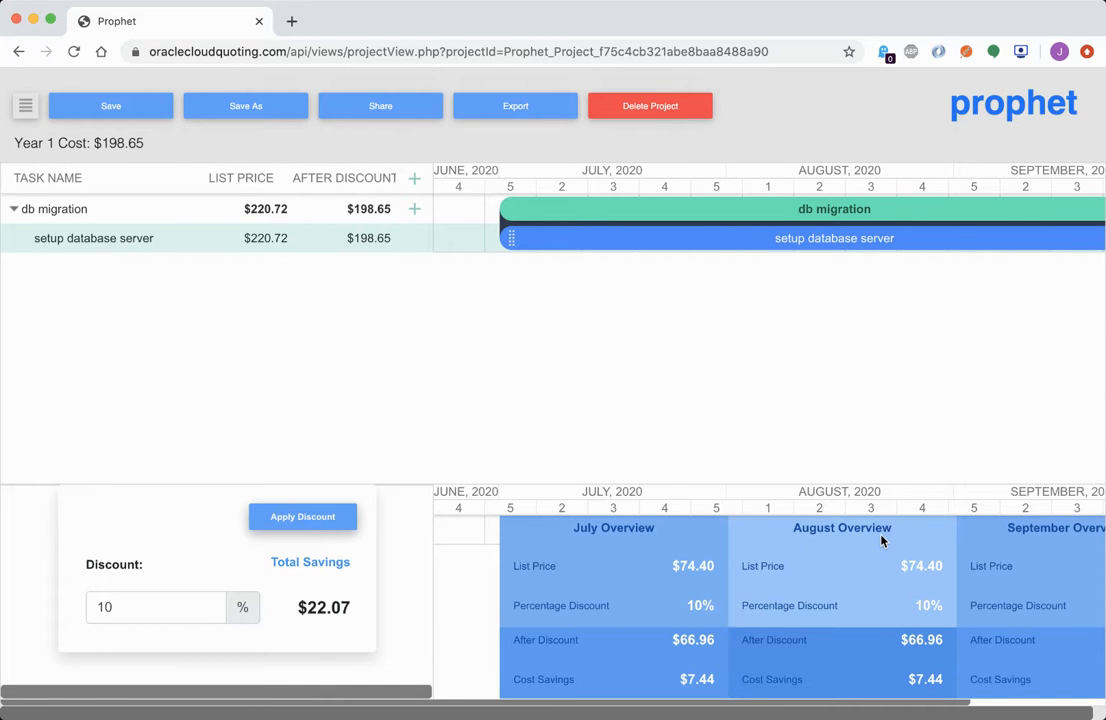
scroll(881, 541, "right", 3)
scroll(881, 541, "left", 3)
scroll(881, 541, "left", 1)
Change setup database server's OCPUs from 10 to 15, giving a $331.08 list price
left_click(316, 243)
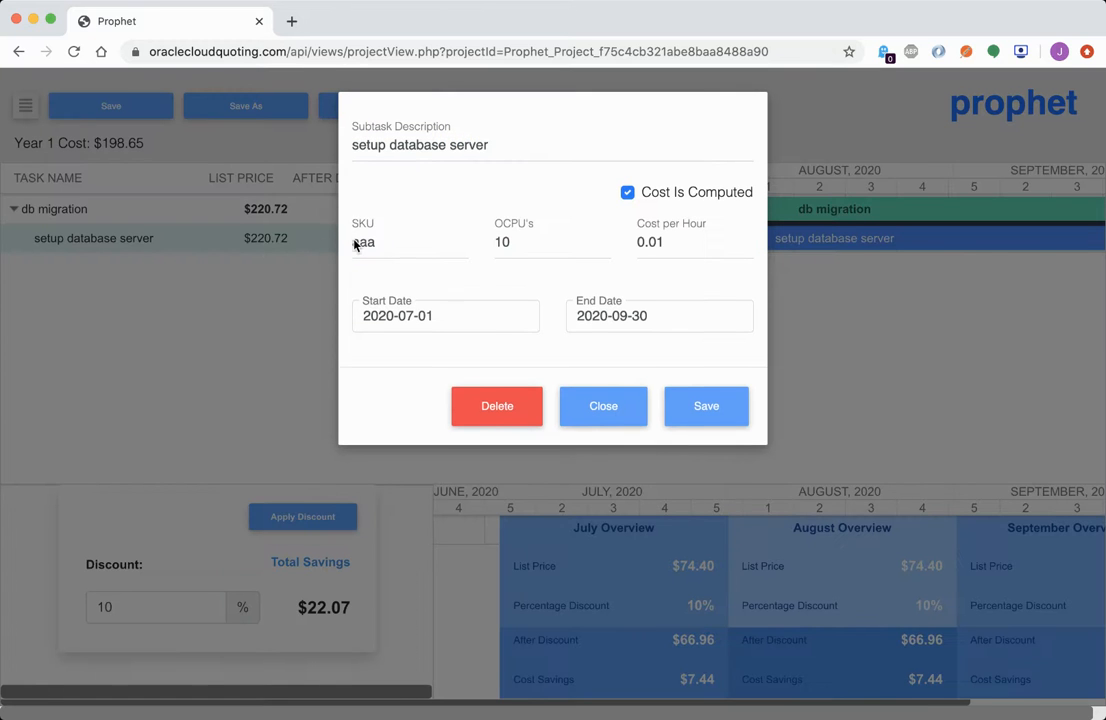
left_click(518, 241)
key("BackSpace")
type("125")
key("BackSpace")
key("BackSpace")
left_click(720, 407)
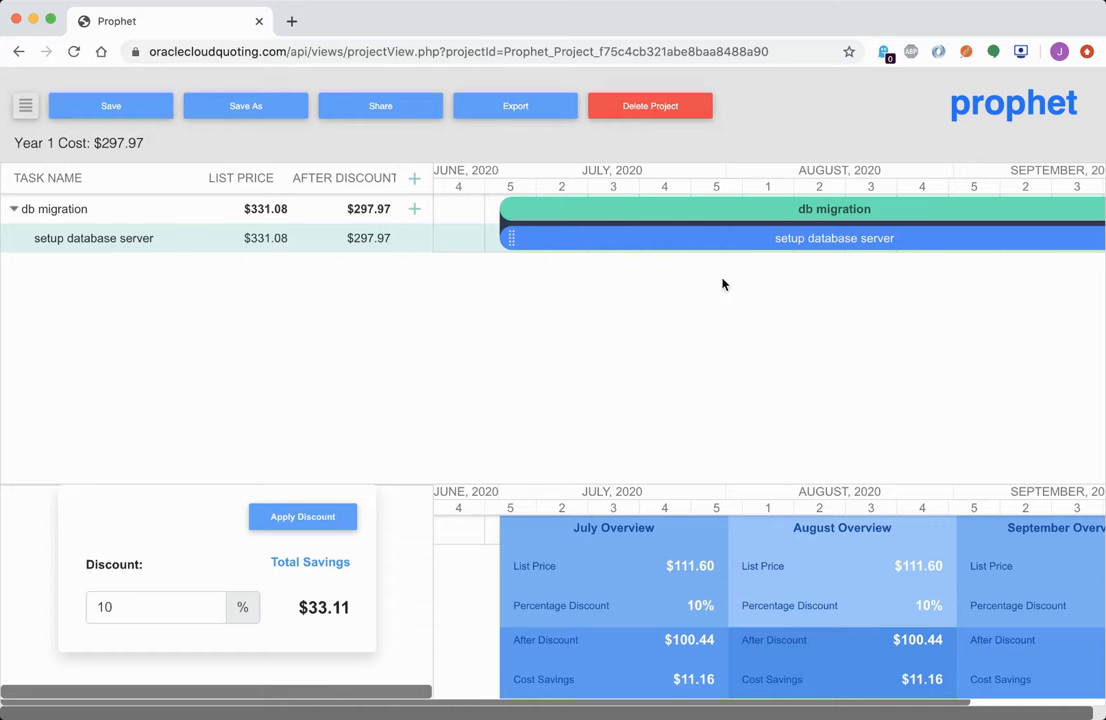
scroll(938, 588, "right", 3)
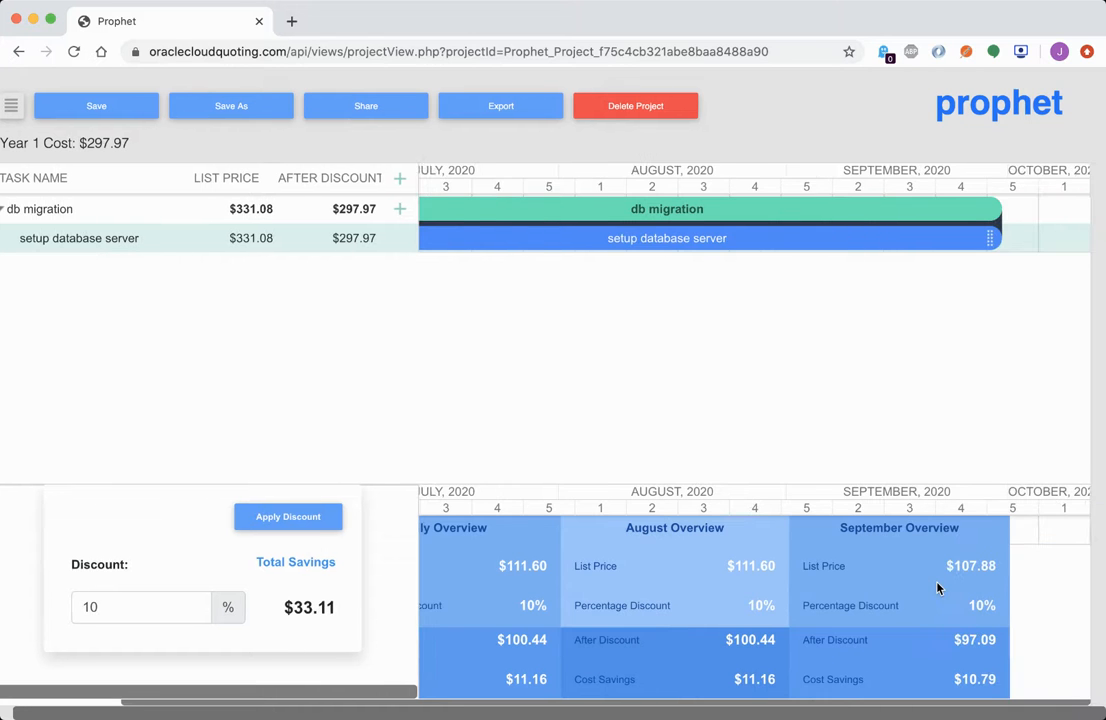
scroll(283, 325, "left", 1)
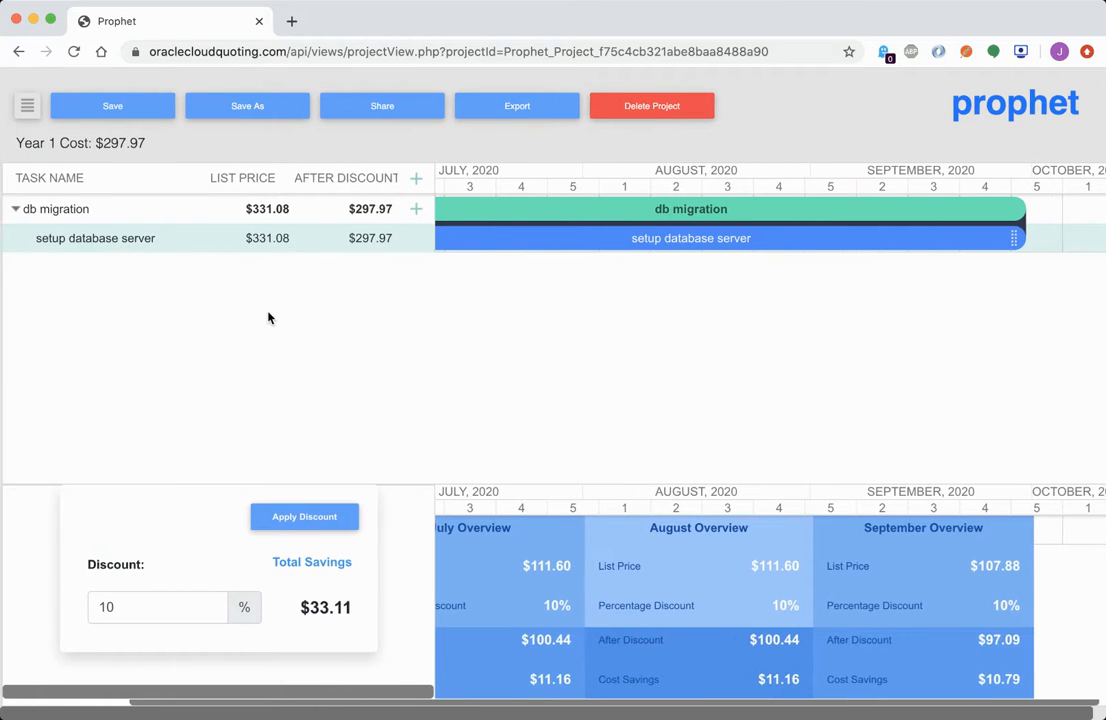
scroll(489, 247, "left", 3)
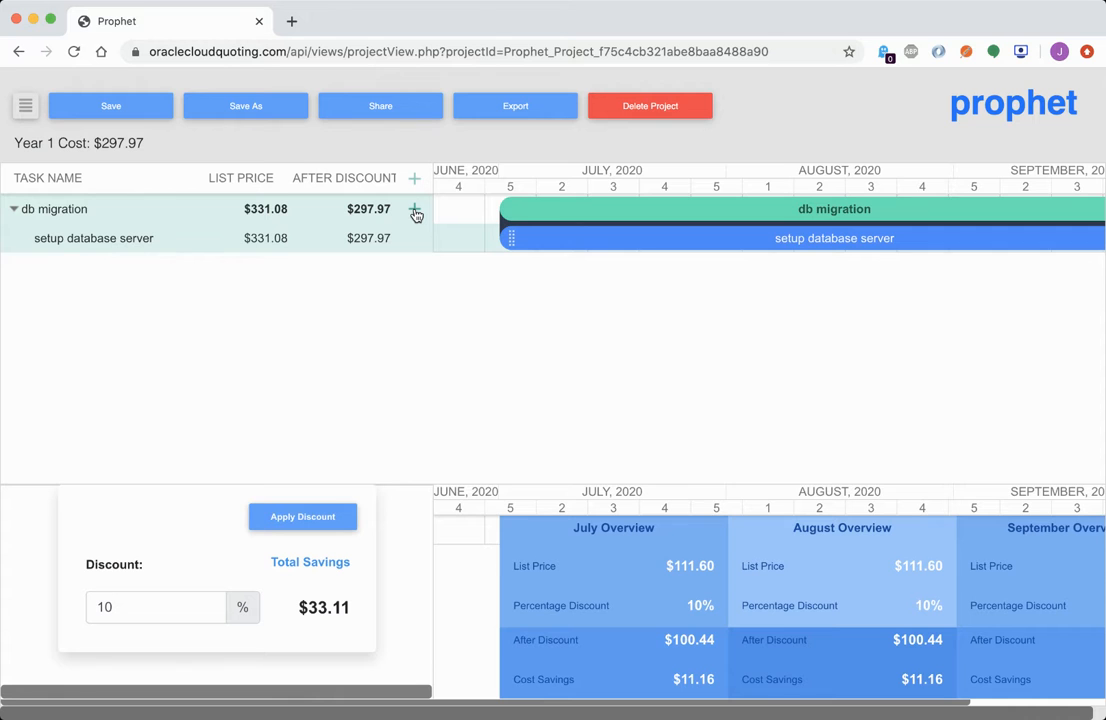
Add a 'cutover phase' subtask under db migration running 2020-08-01 to 2020-09-01
left_click(415, 211)
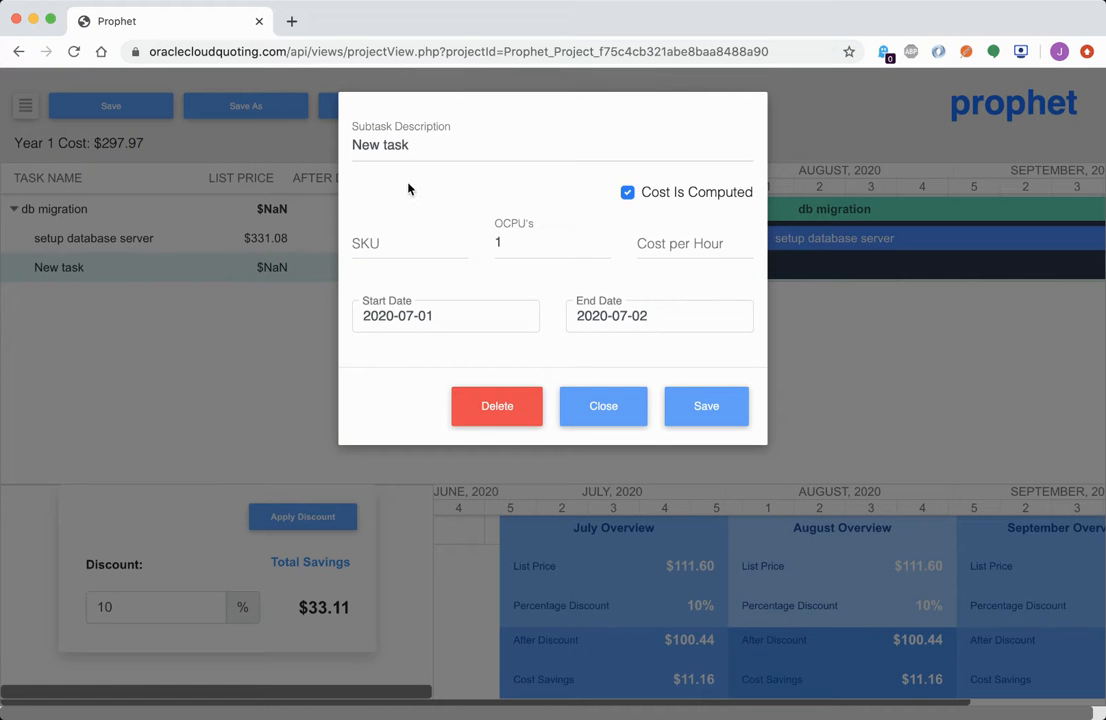
triple_click(410, 145)
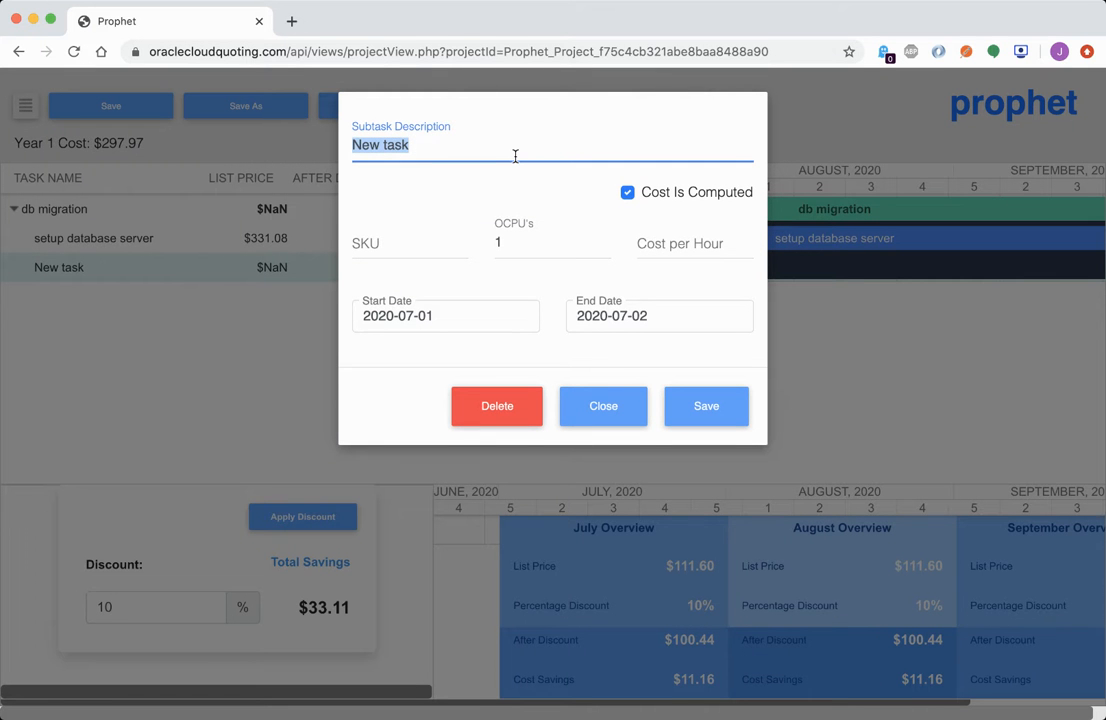
type("cutov")
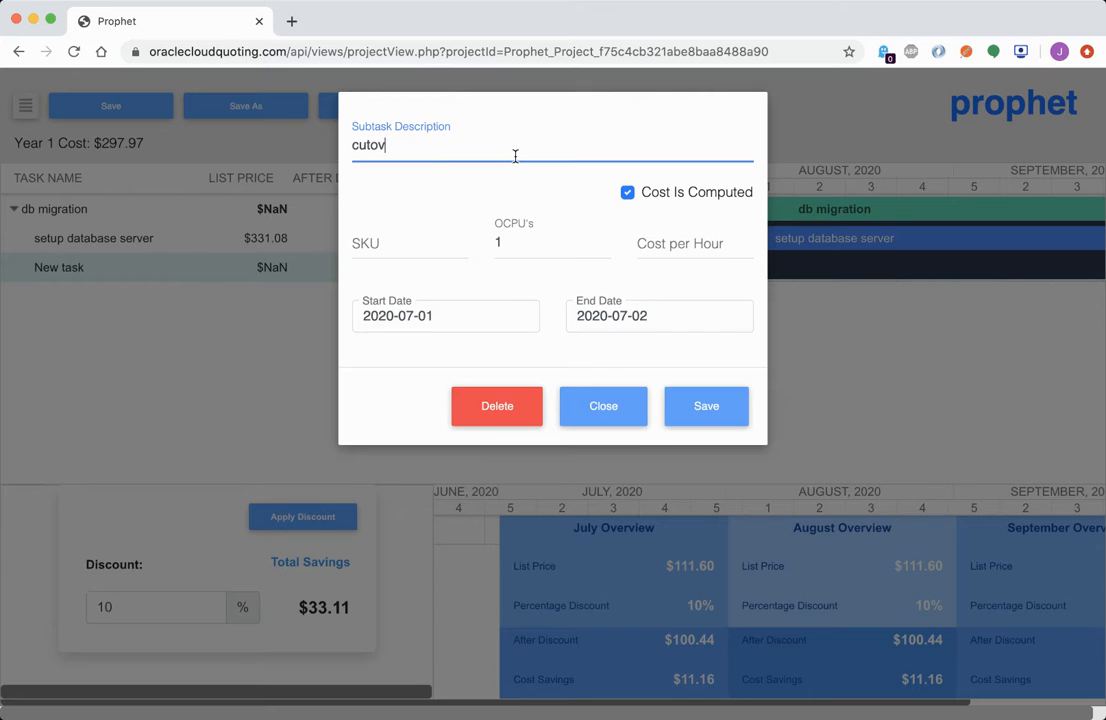
type("er phase")
left_click(498, 314)
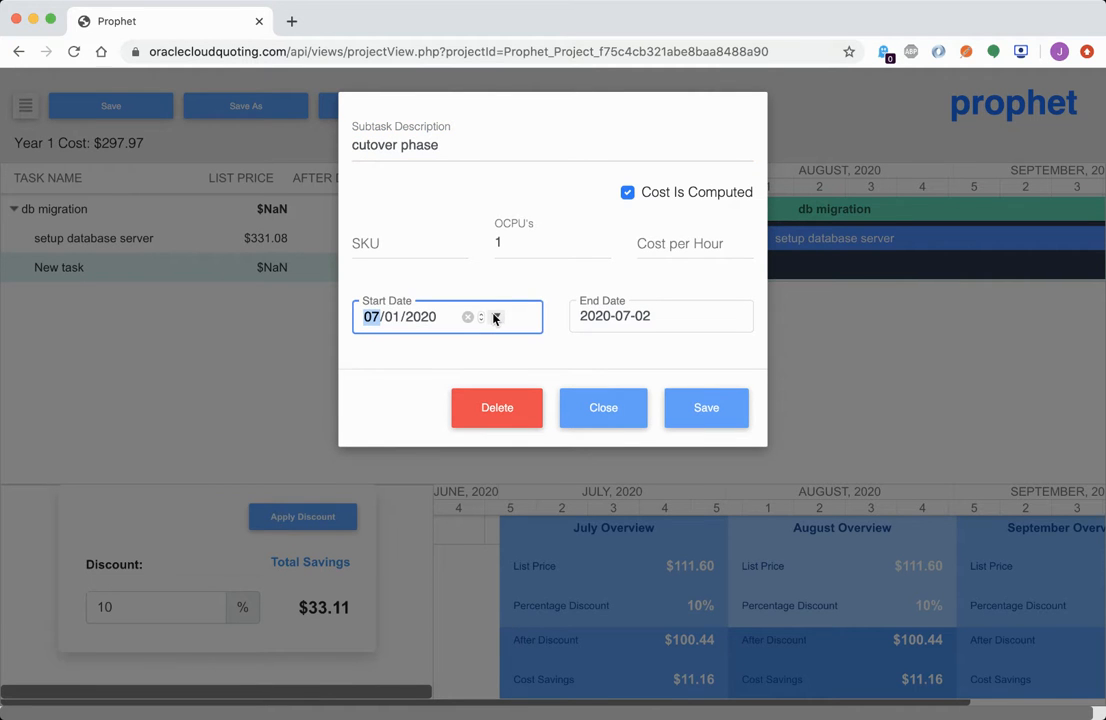
type("06/15/2020")
type("08/01/2020")
left_click(720, 320)
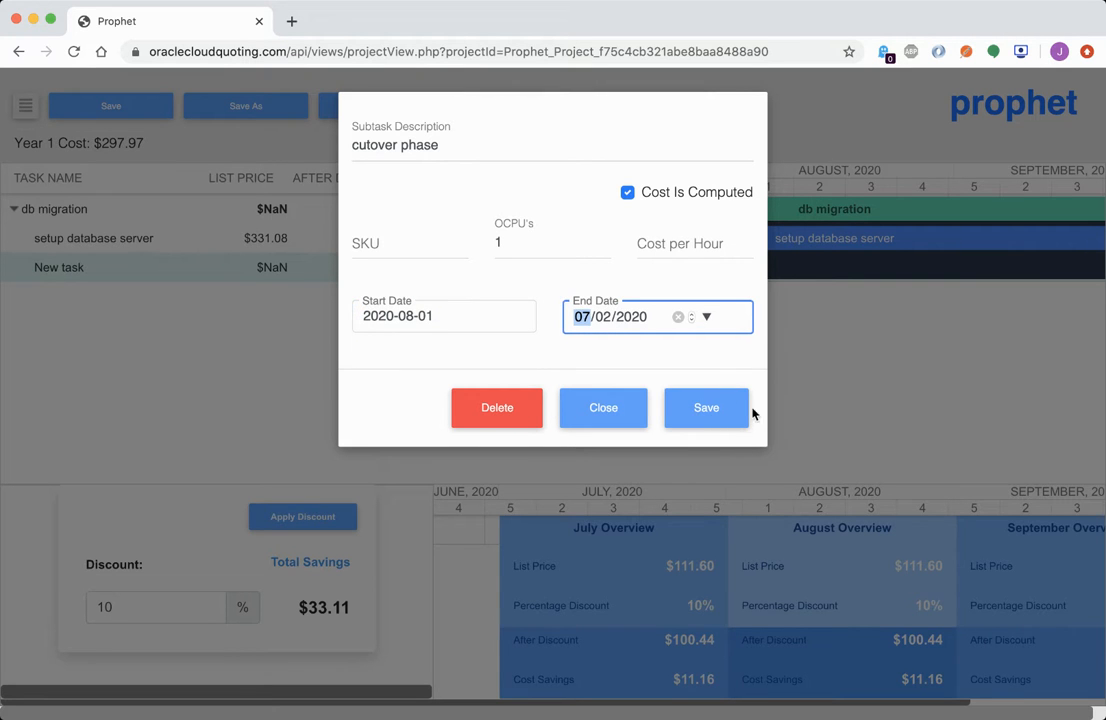
type("09/01/2020")
Give cutover phase SKU bbb at 0.05 per hour and save it at $37.20
left_click(374, 246)
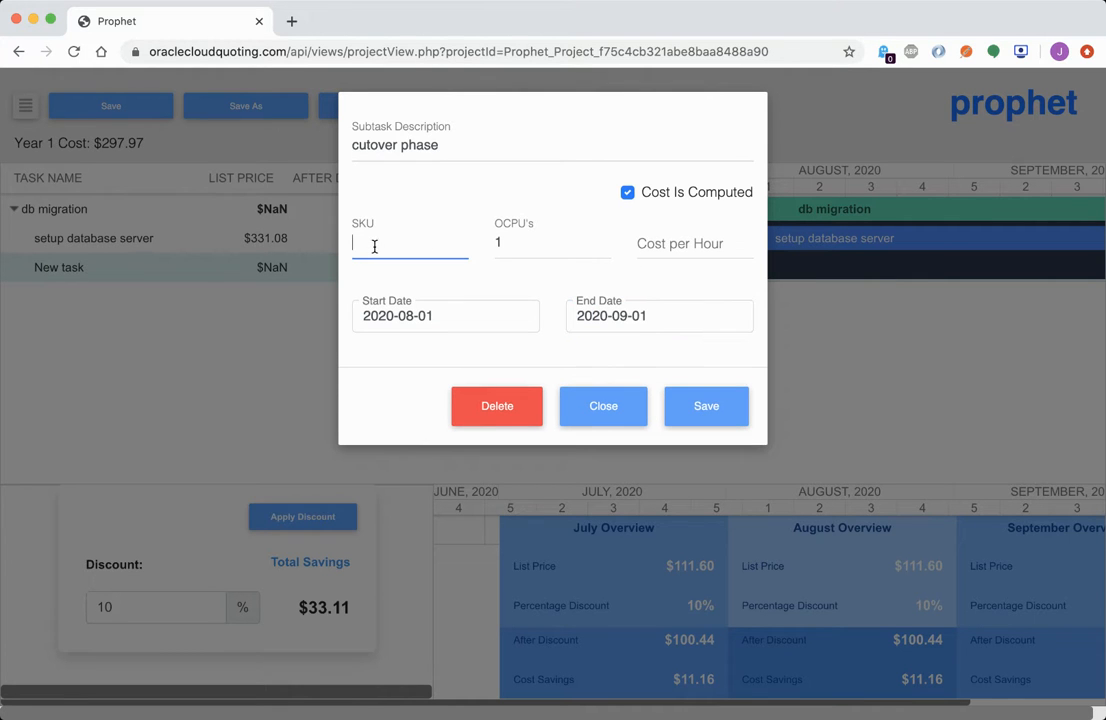
type("bbb")
left_click(680, 244)
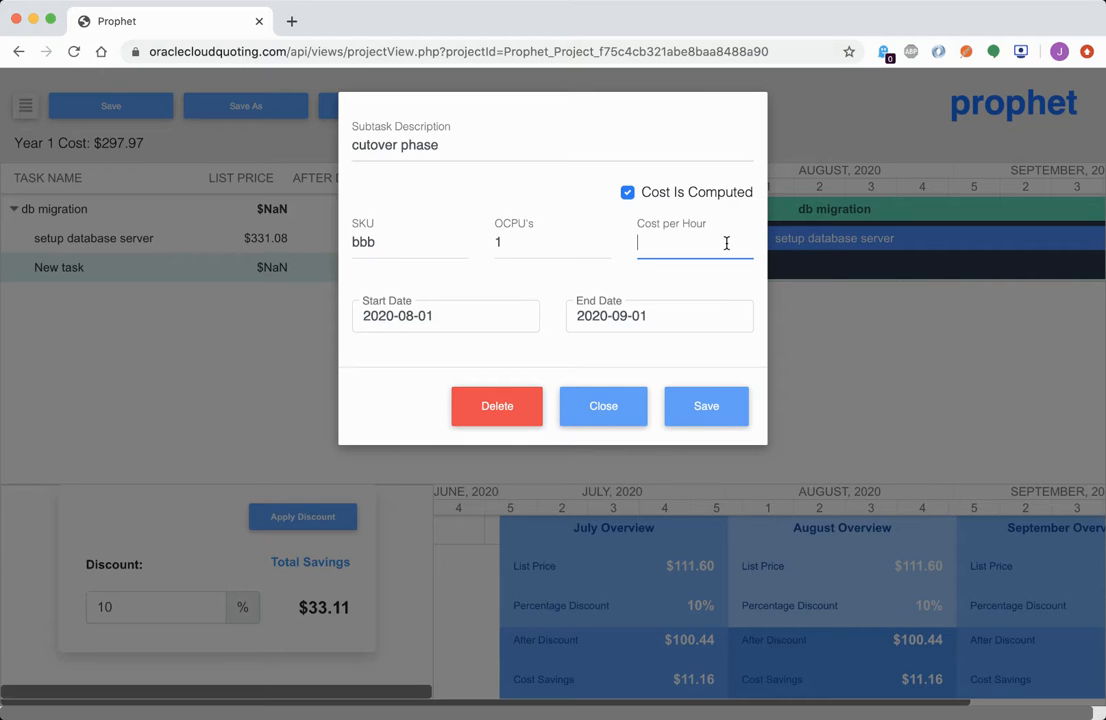
type("0.05")
left_click(702, 407)
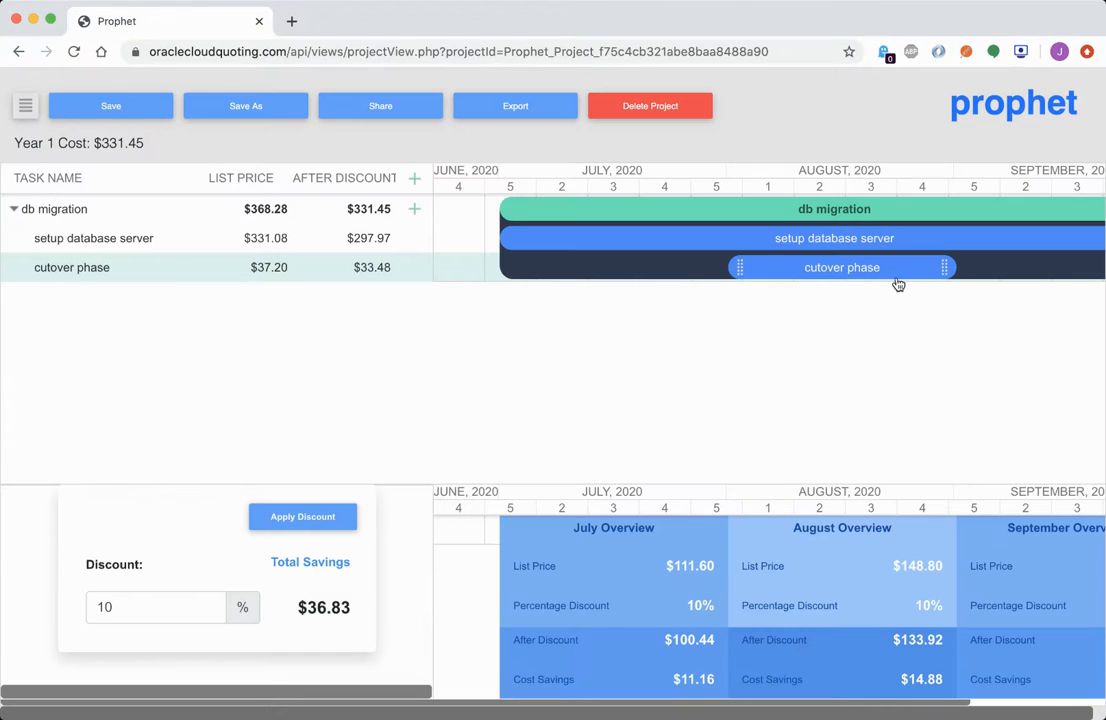
Drag the cutover phase Gantt bar to span mid-August to early October, listing $76.80
scroll(878, 271, "right", 5)
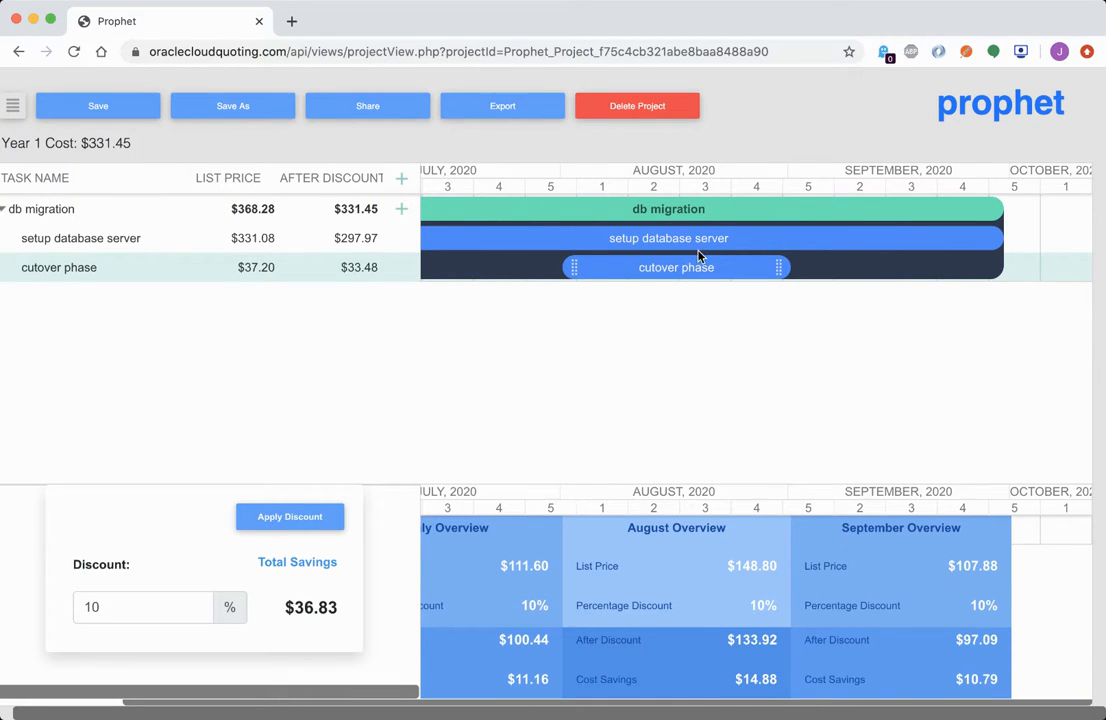
scroll(819, 279, "left", 5)
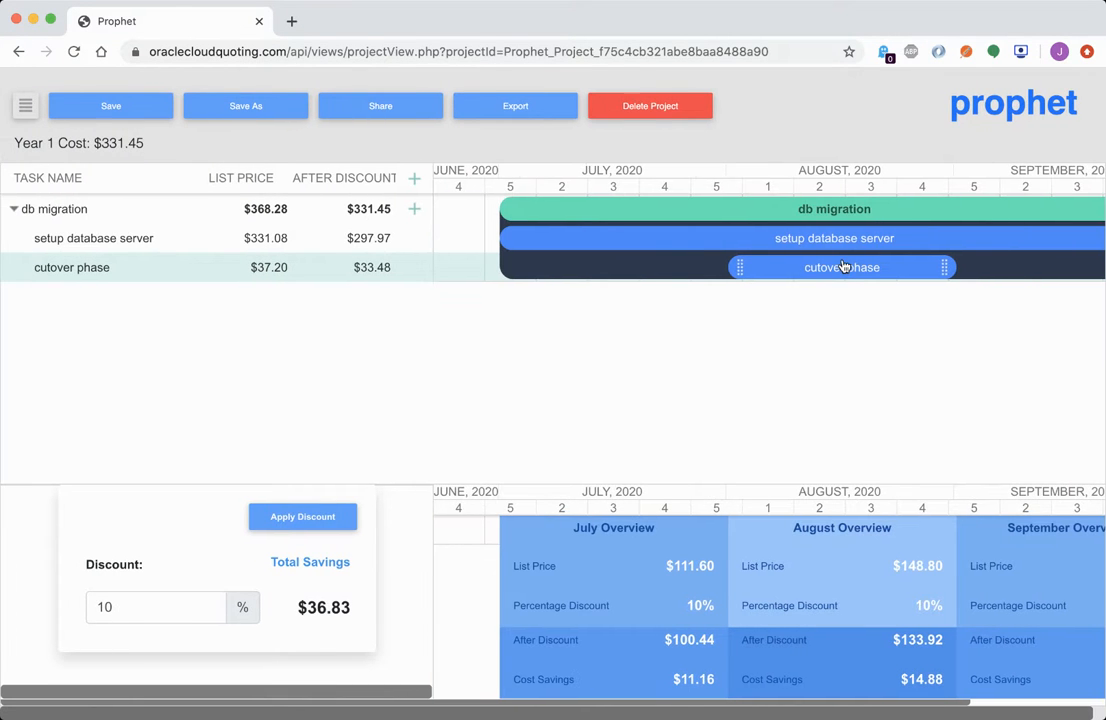
left_click_drag(843, 266, 683, 268)
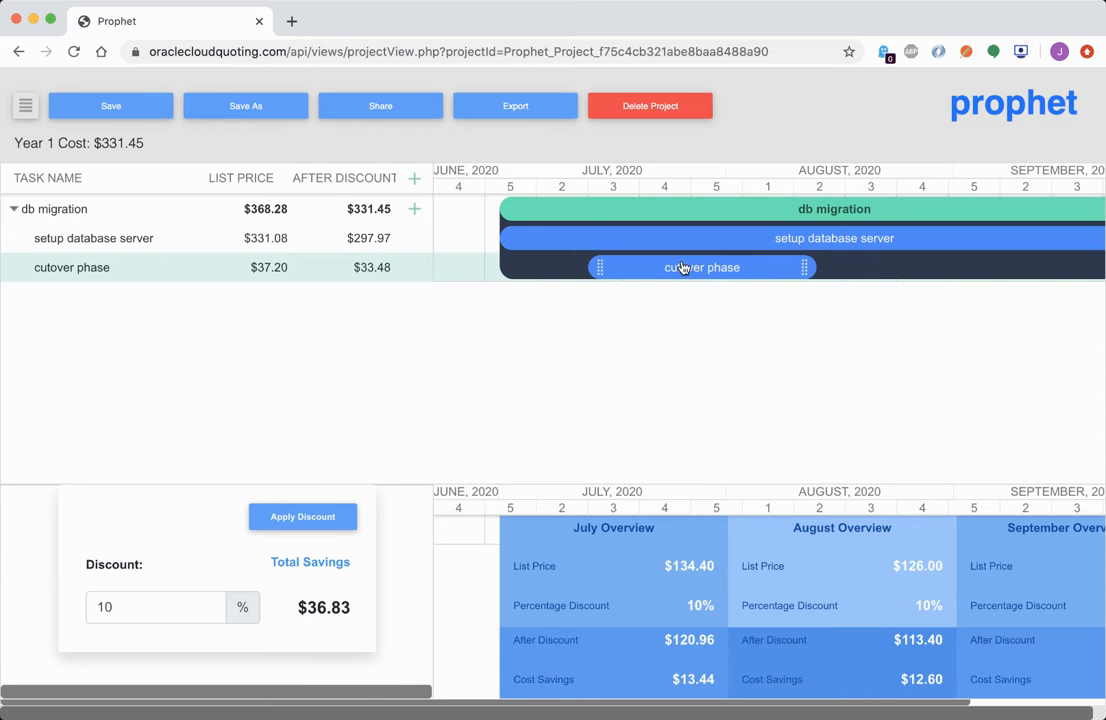
left_click_drag(598, 262, 546, 267)
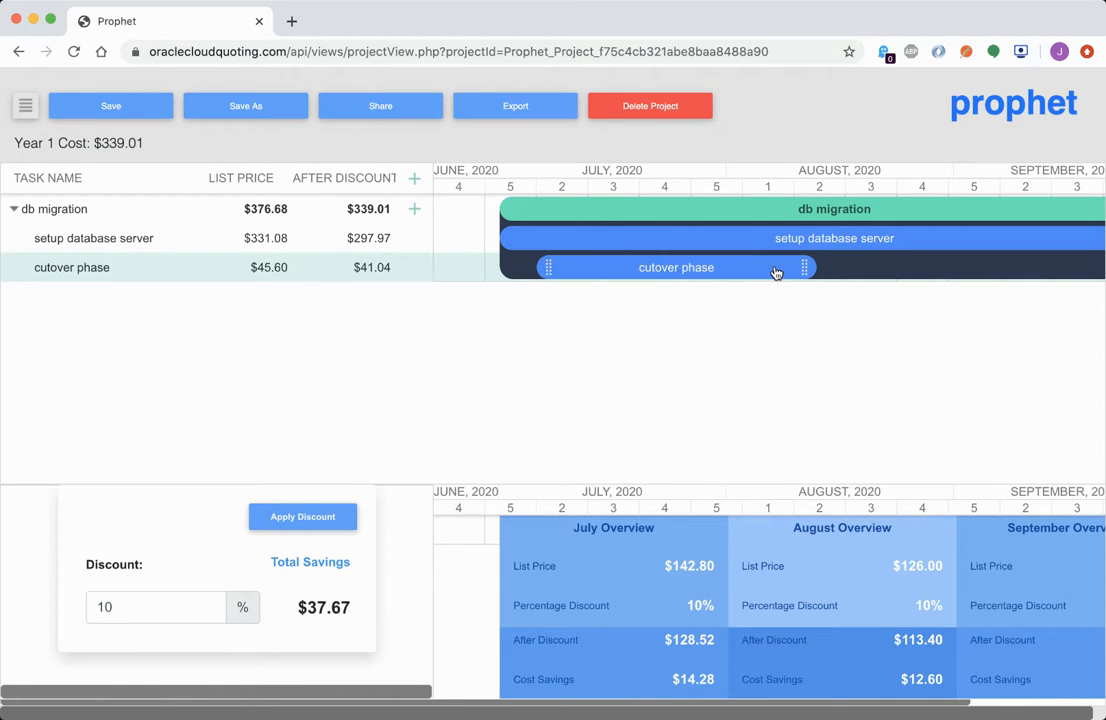
left_click_drag(804, 266, 988, 265)
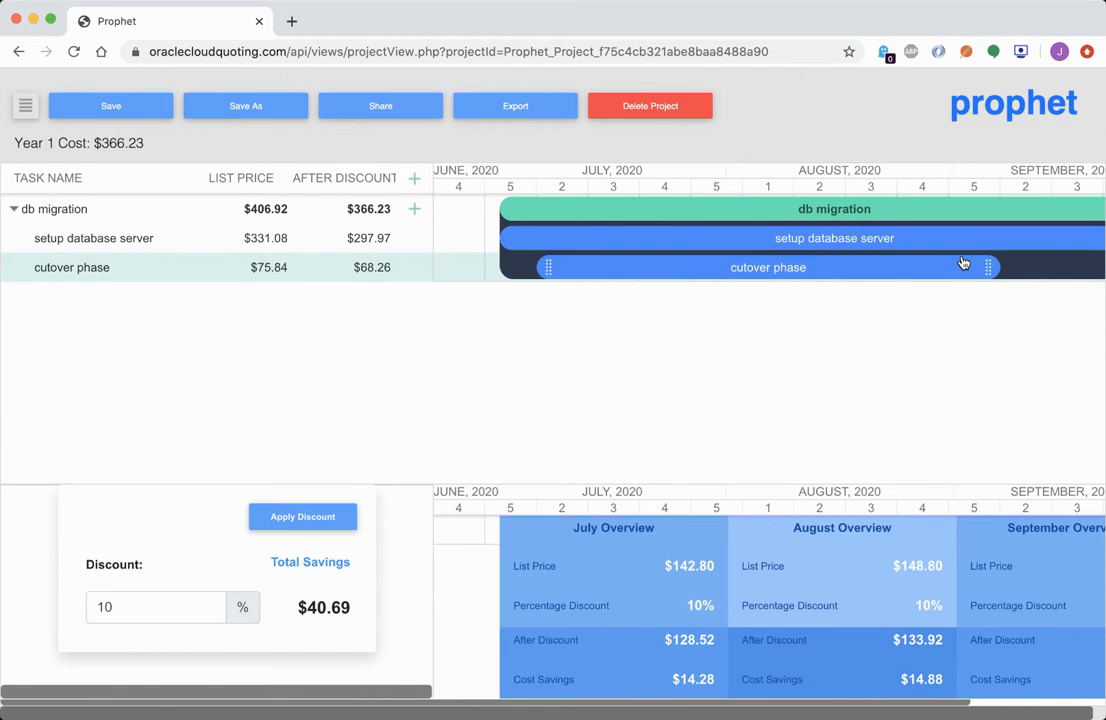
left_click_drag(835, 272, 946, 272)
scroll(946, 272, "right", 5)
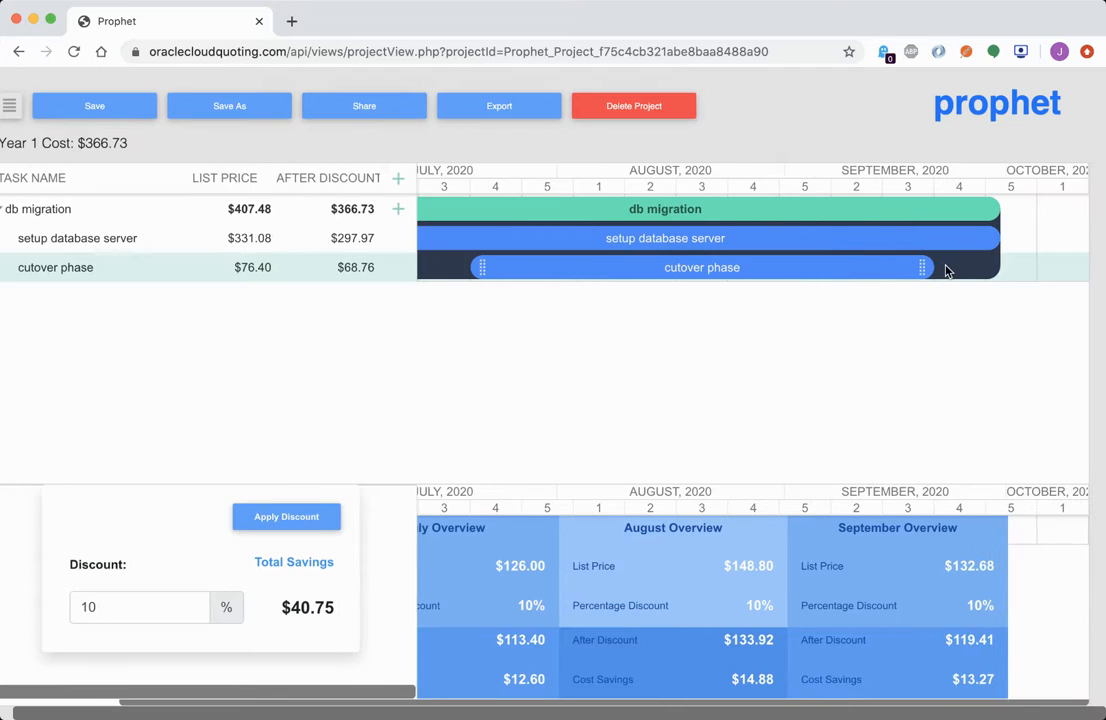
left_click_drag(723, 274, 960, 267)
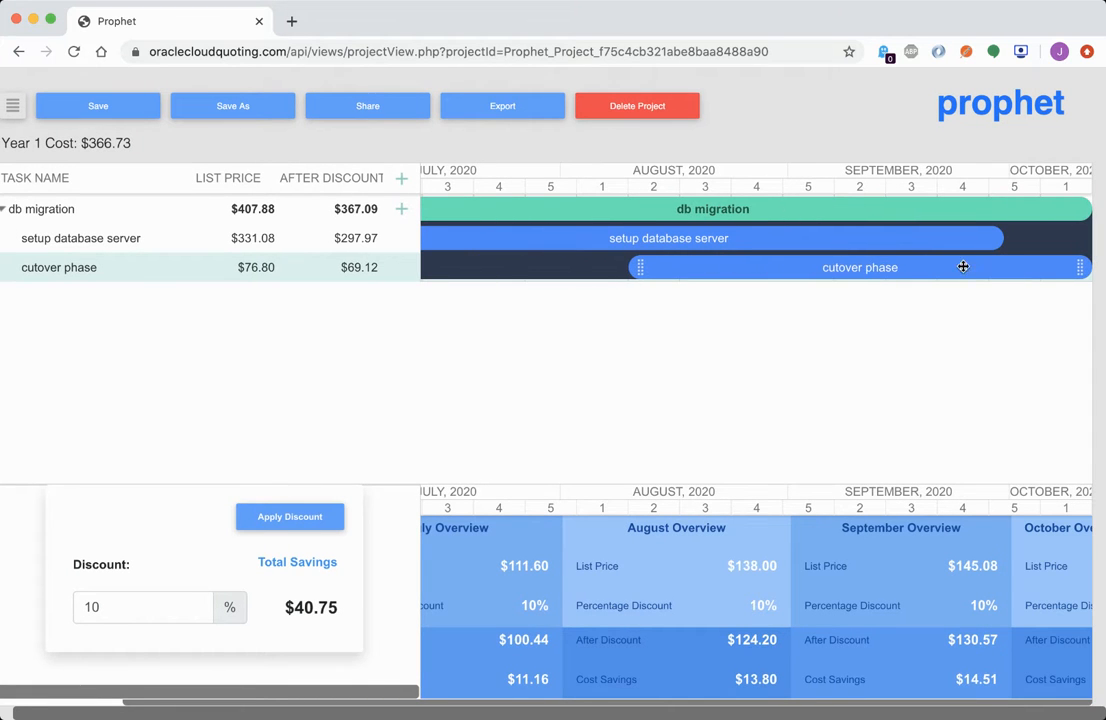
scroll(918, 273, "right", 4)
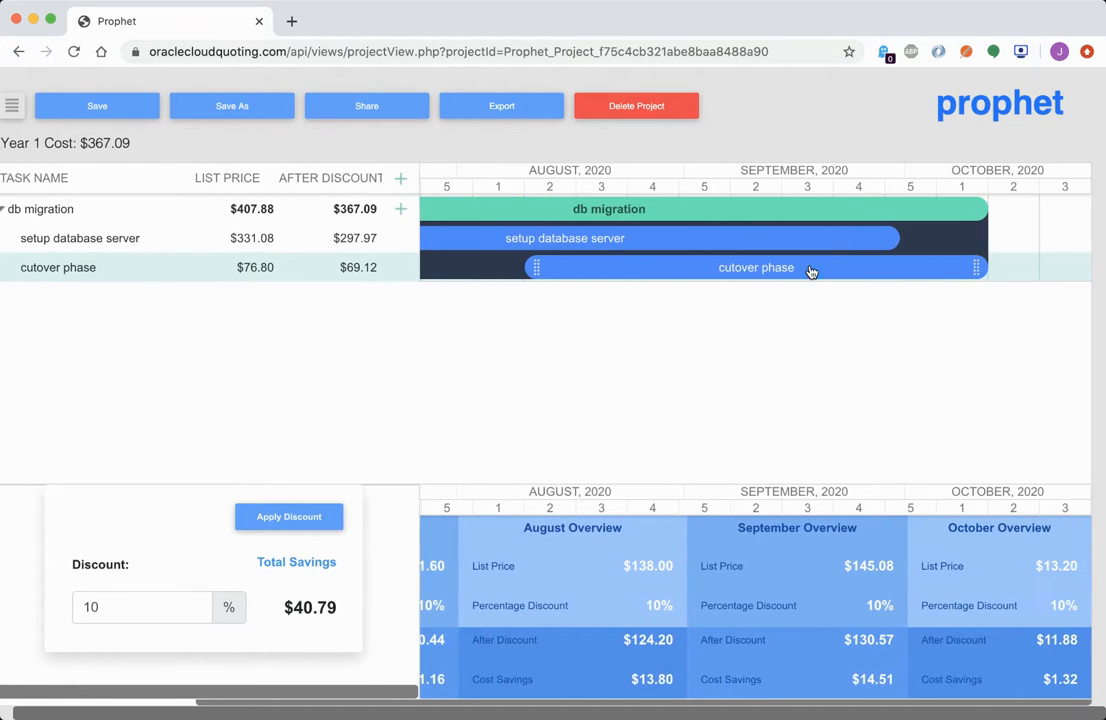
left_click_drag(748, 267, 852, 267)
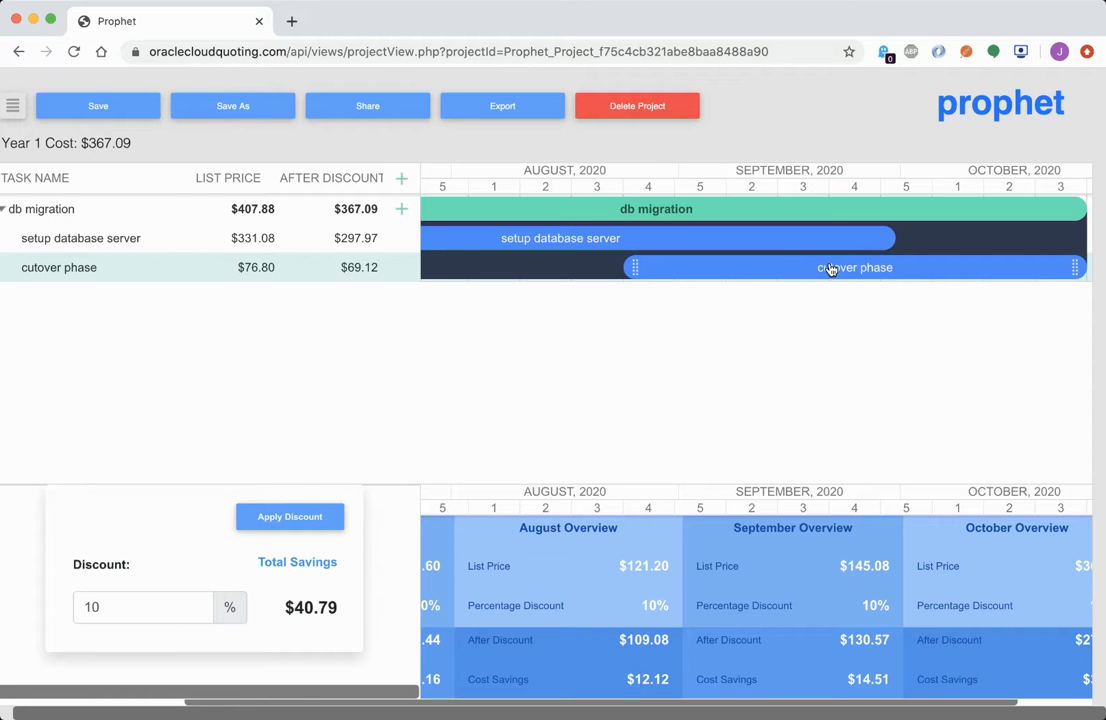
scroll(830, 268, "left", 6)
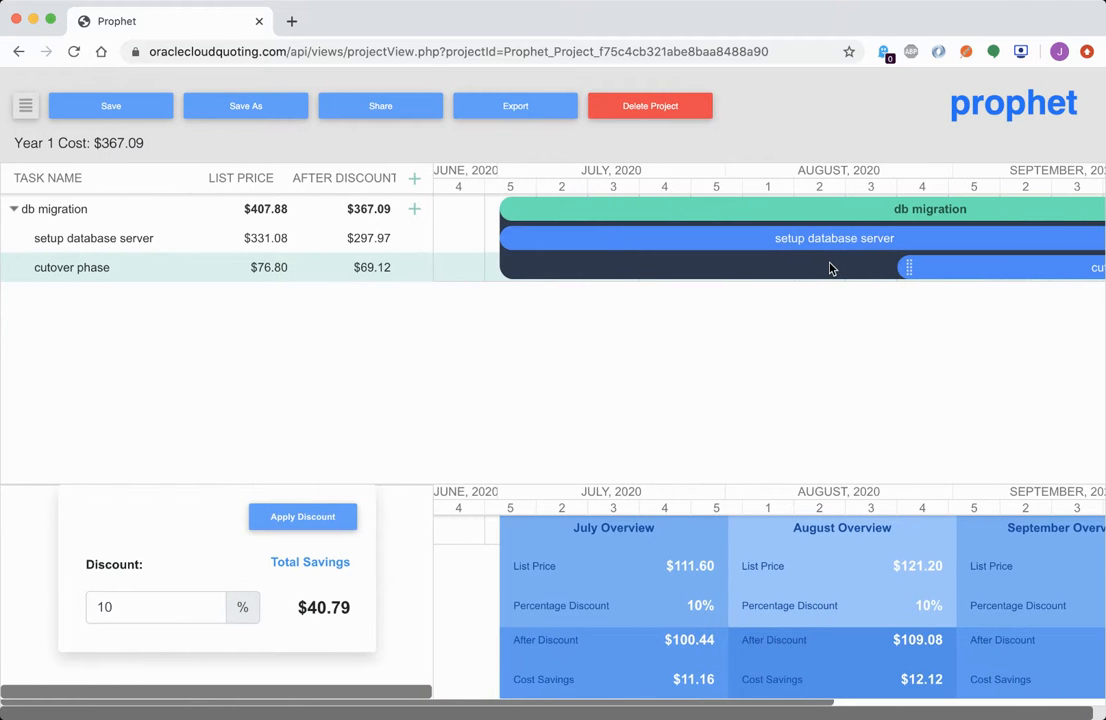
scroll(830, 268, "right", 6)
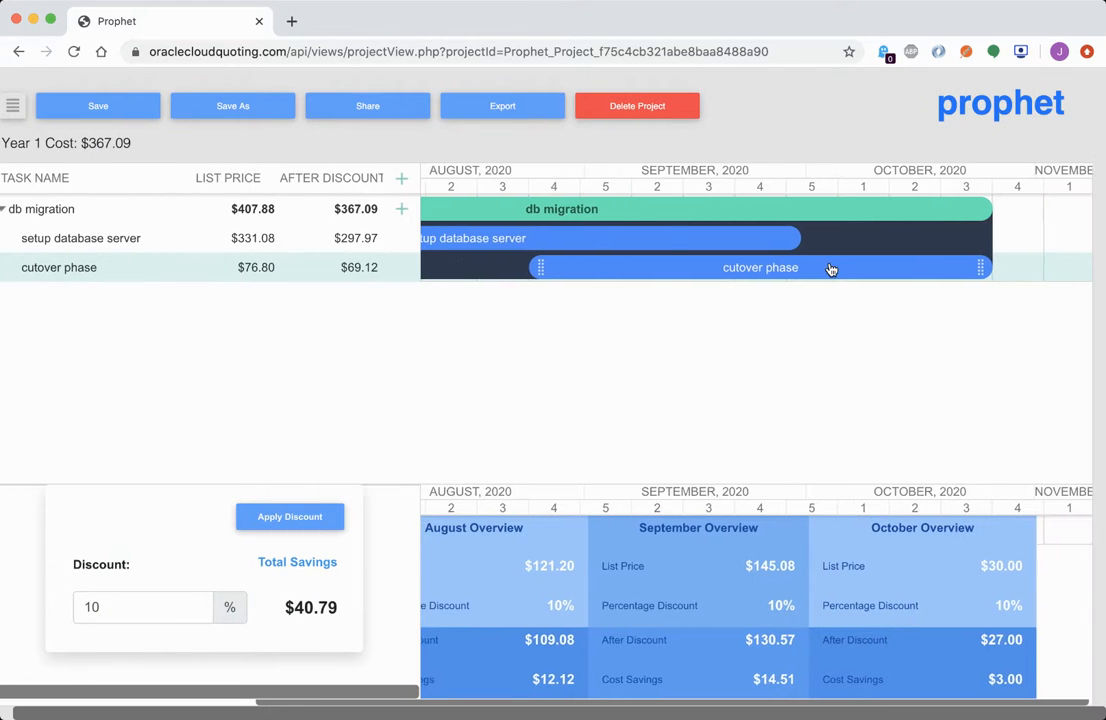
scroll(830, 268, "left", 3)
scroll(667, 262, "left", 3)
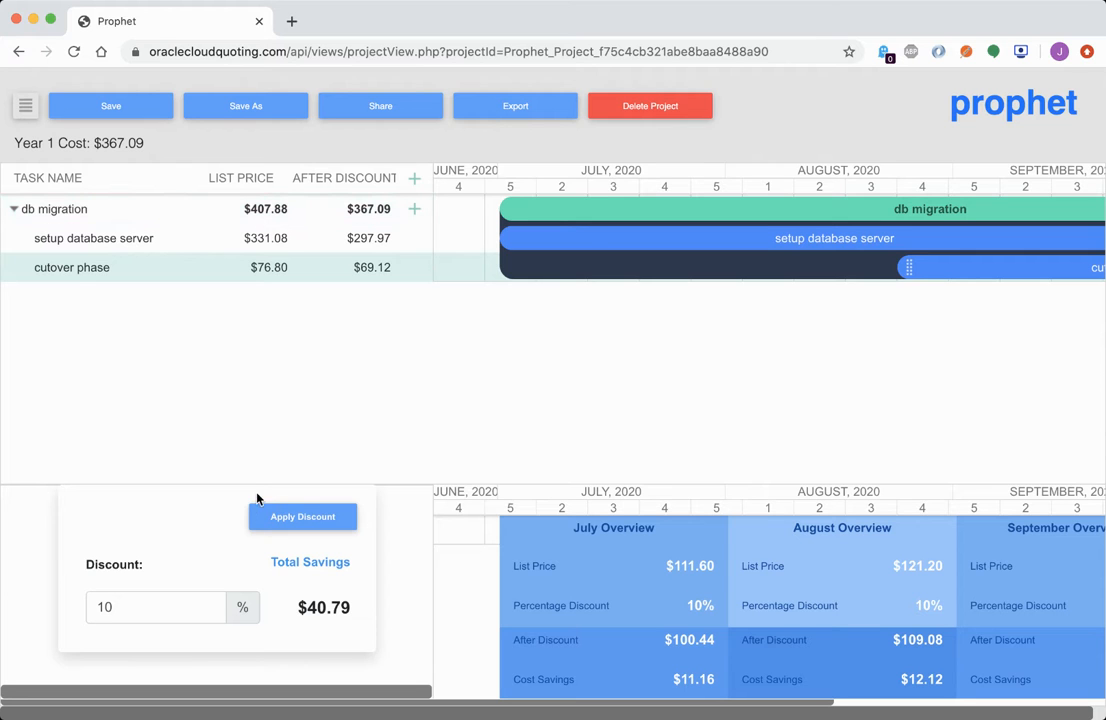
Apply a 15% discount, dropping Year 1 Cost to $346.70 with $61.18 savings
double_click(143, 601)
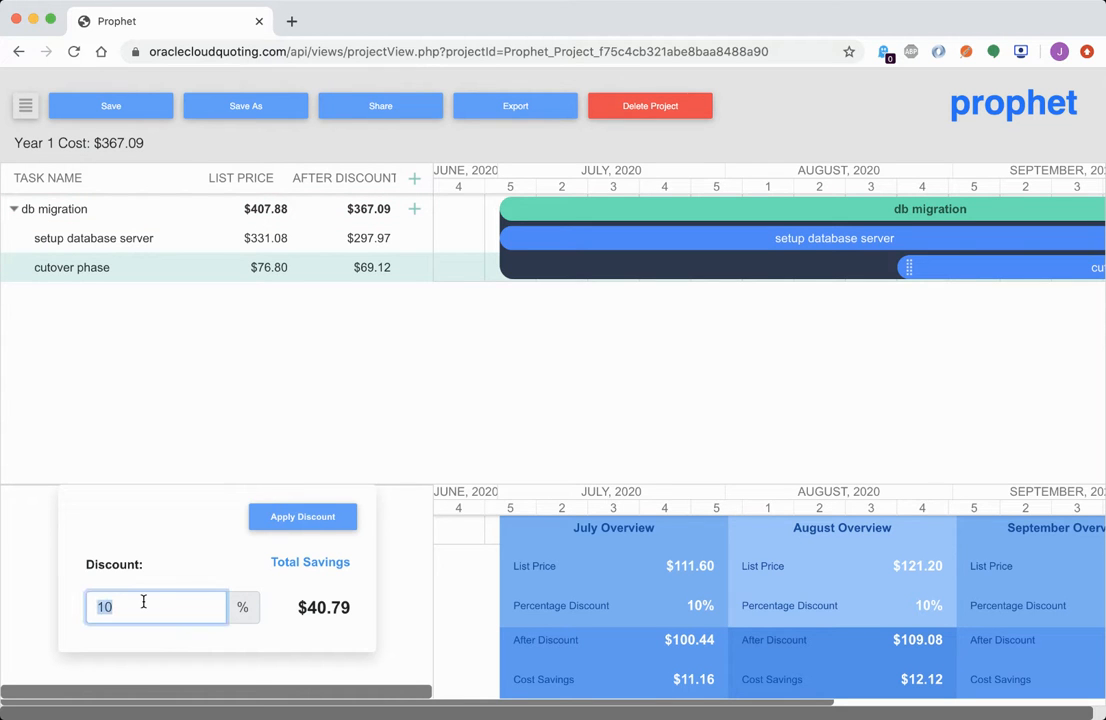
type("15")
left_click(304, 519)
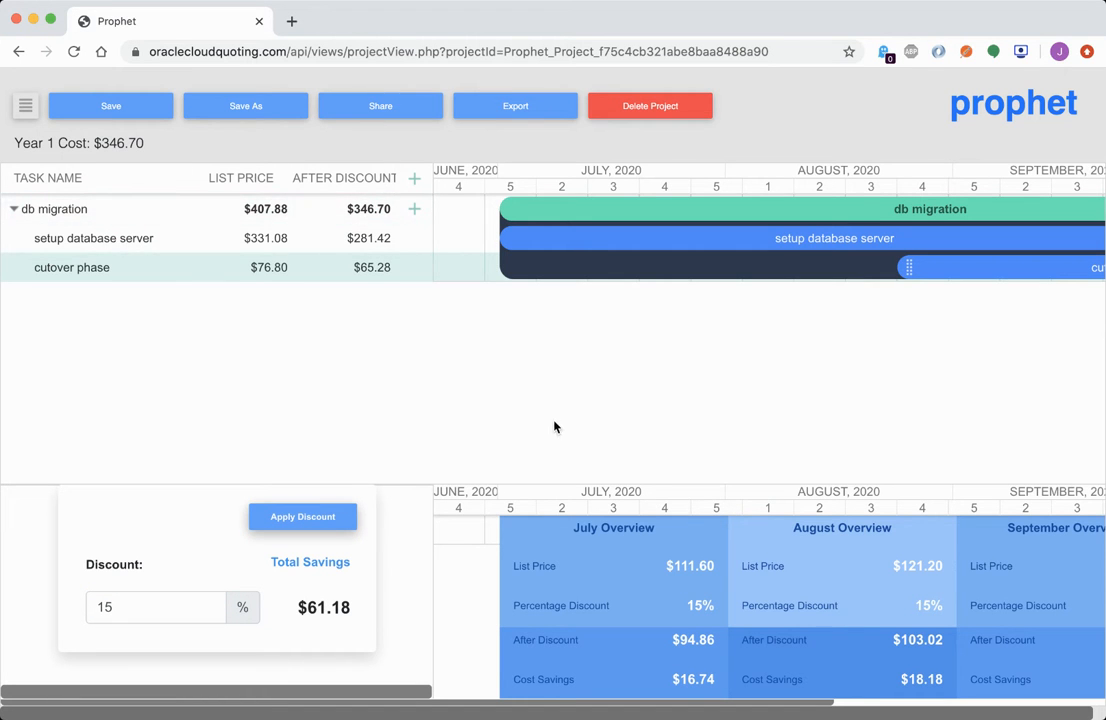
scroll(627, 591, "right", 3)
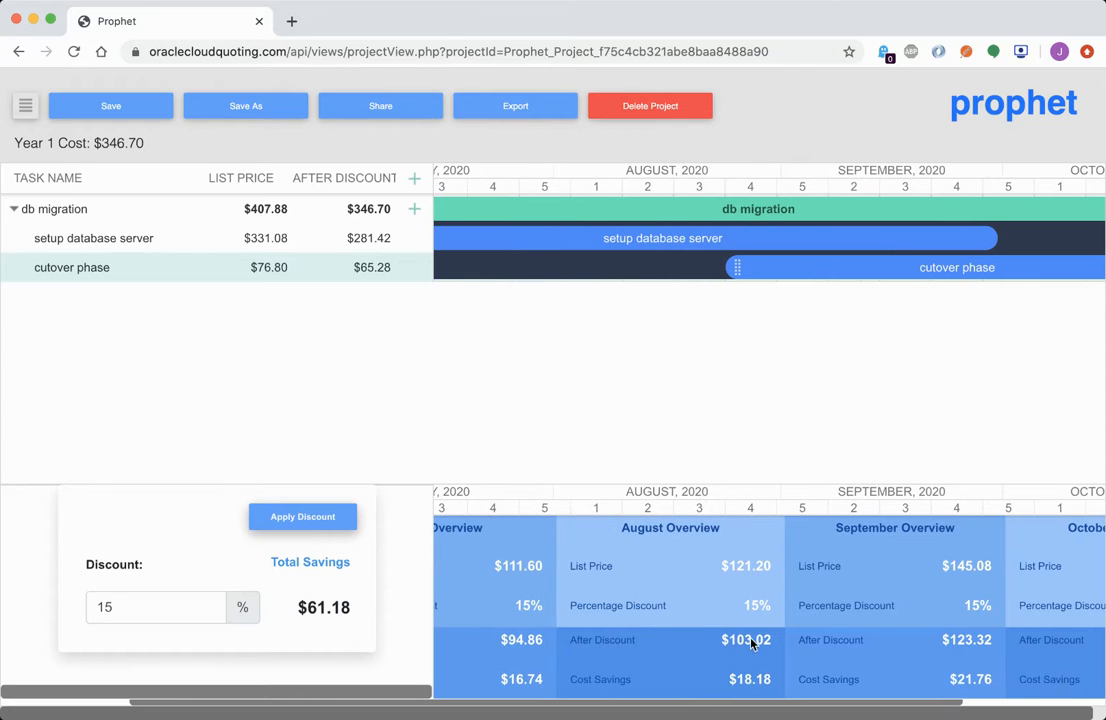
scroll(876, 636, "right", 4)
scroll(881, 631, "left", 8)
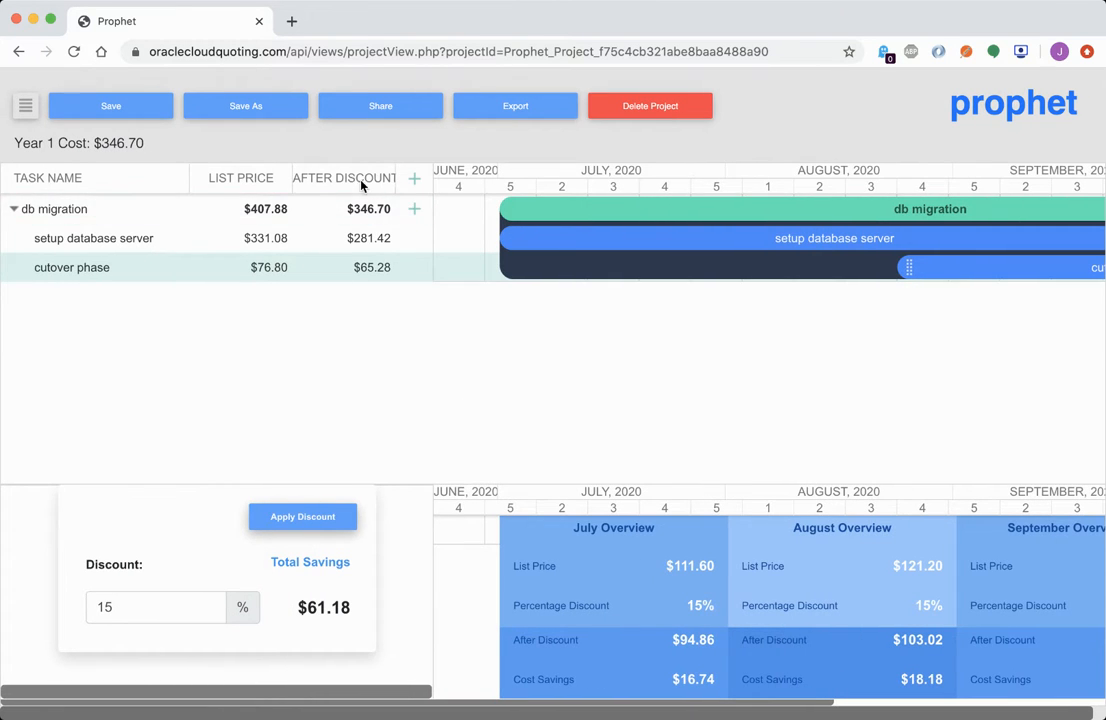
Add a second workstream named New Workstream 1
left_click(414, 182)
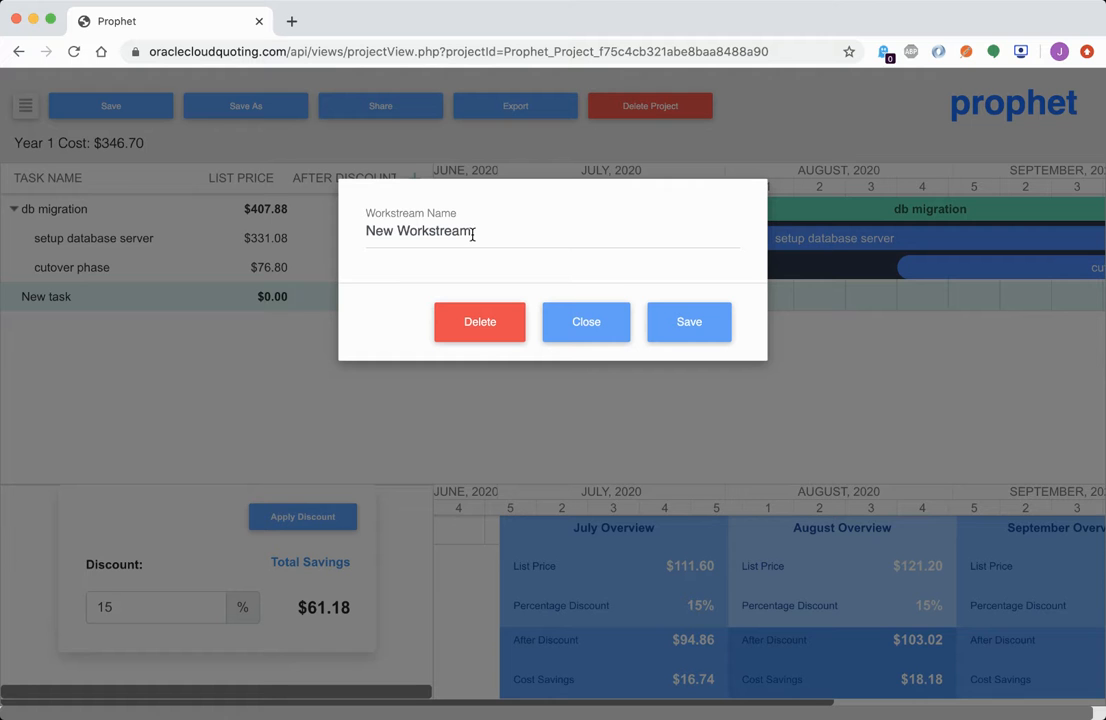
left_click(490, 232)
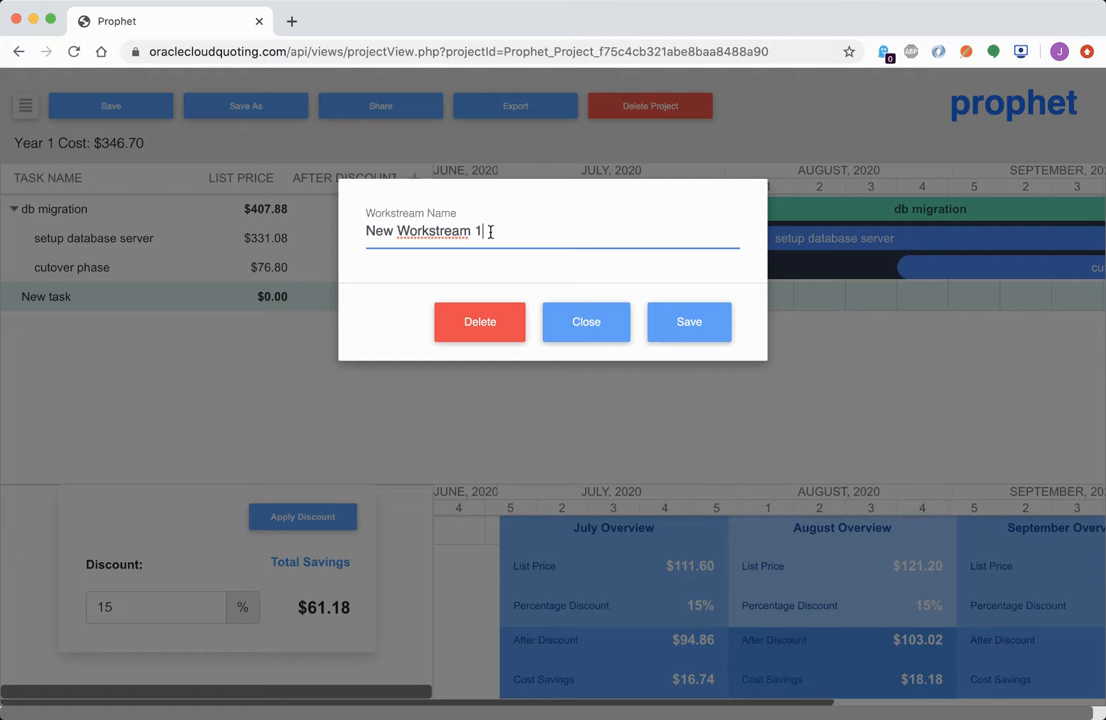
left_click(694, 323)
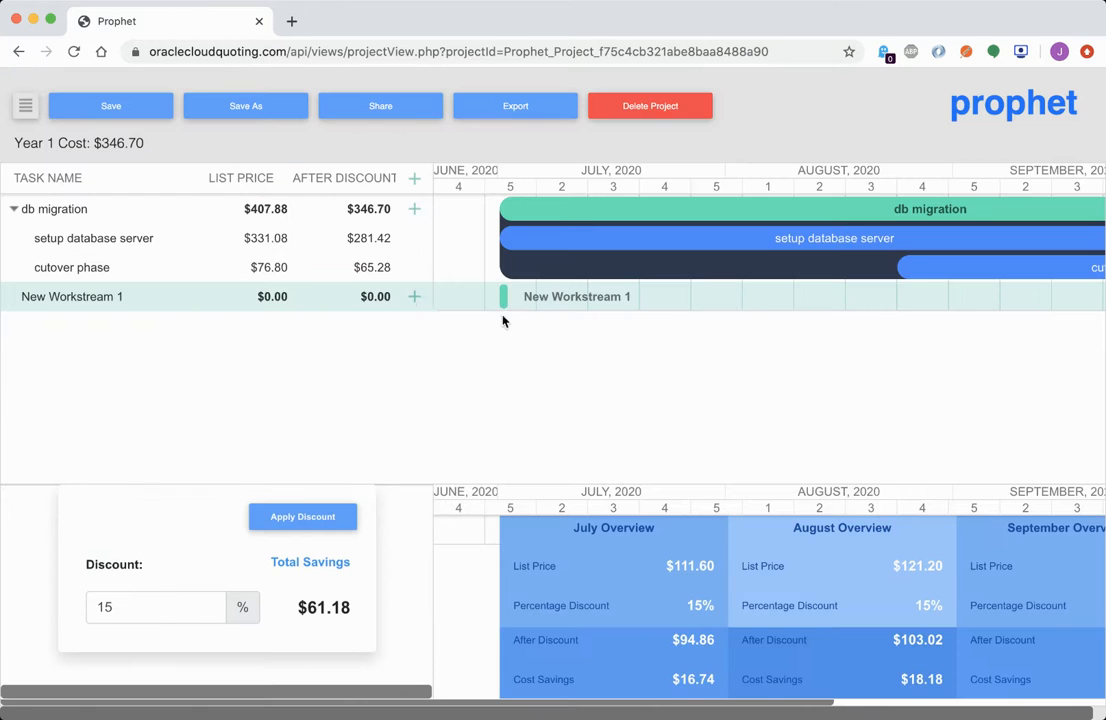
Give New Workstream 1 a task: SKU ccc, 10 OCPUs, 0.5 per hour, 2020-07-01 to 2020-12-01
left_click(415, 298)
left_click(403, 242)
type("ccc")
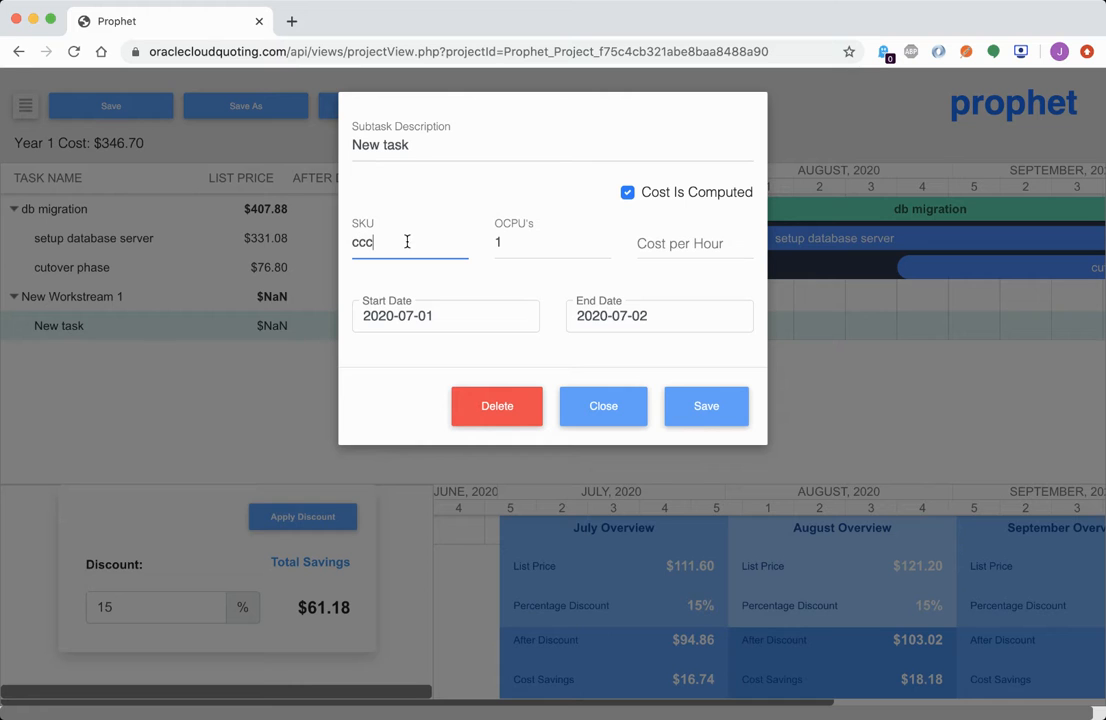
left_click(503, 243)
left_click(672, 243)
type("0")
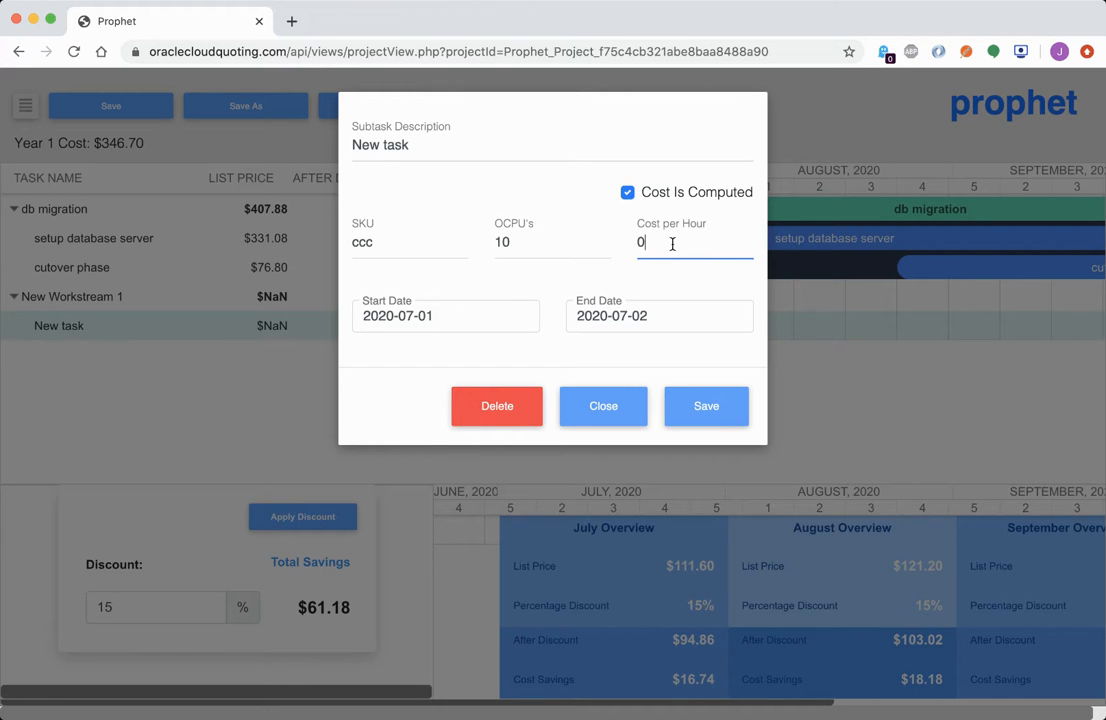
type("55")
left_click(483, 312)
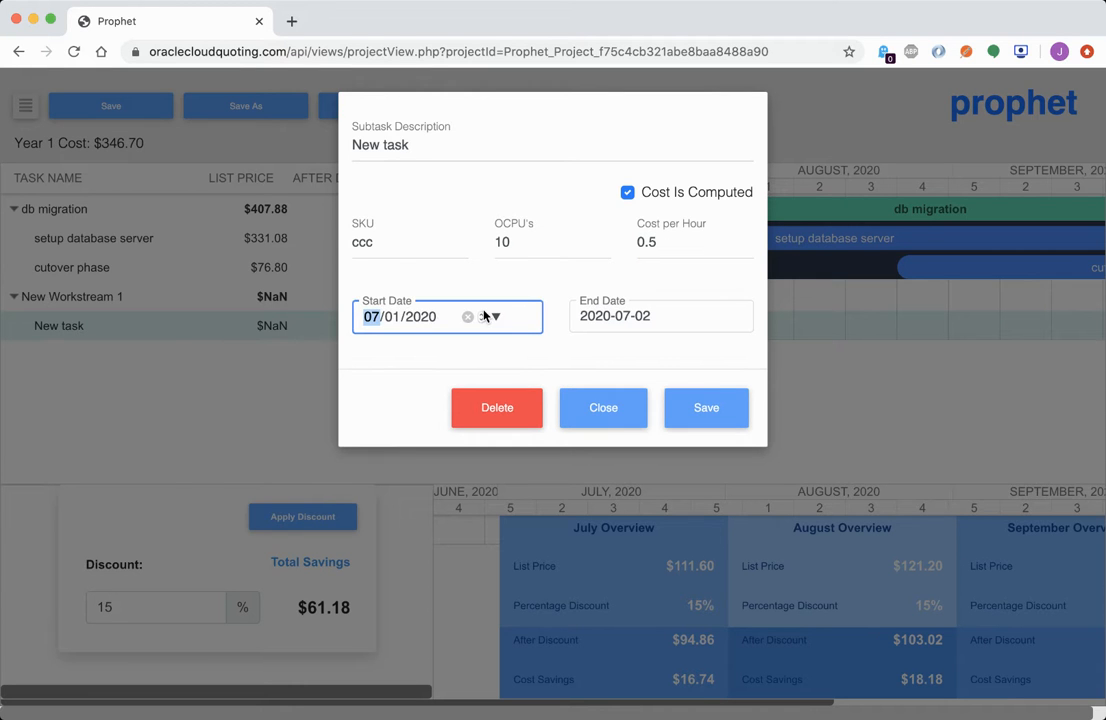
left_click(706, 316)
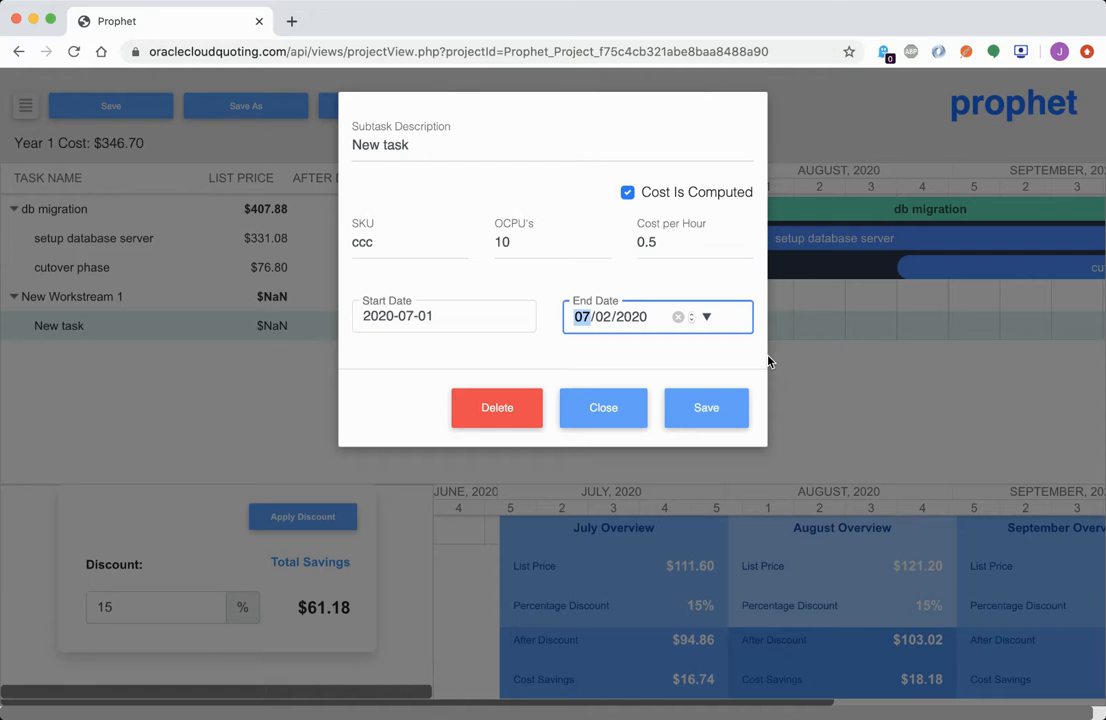
type("1201")
left_click(713, 402)
Review the first New task's details and close them without changes
scroll(807, 298, "right", 10)
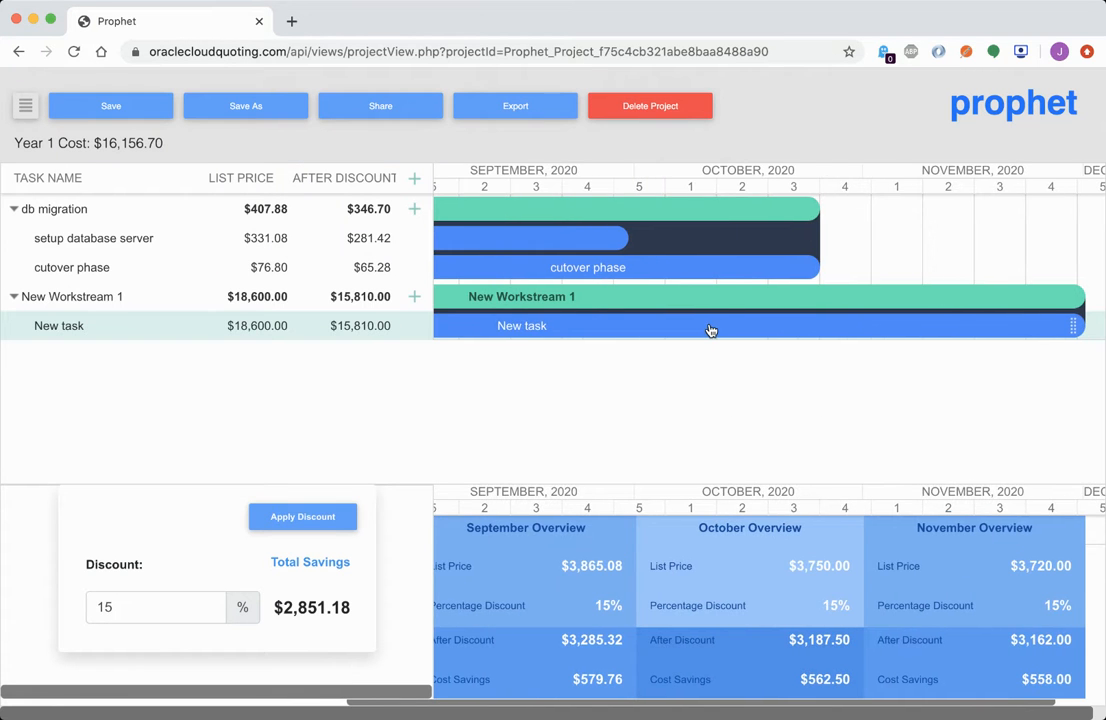
scroll(709, 330, "left", 10)
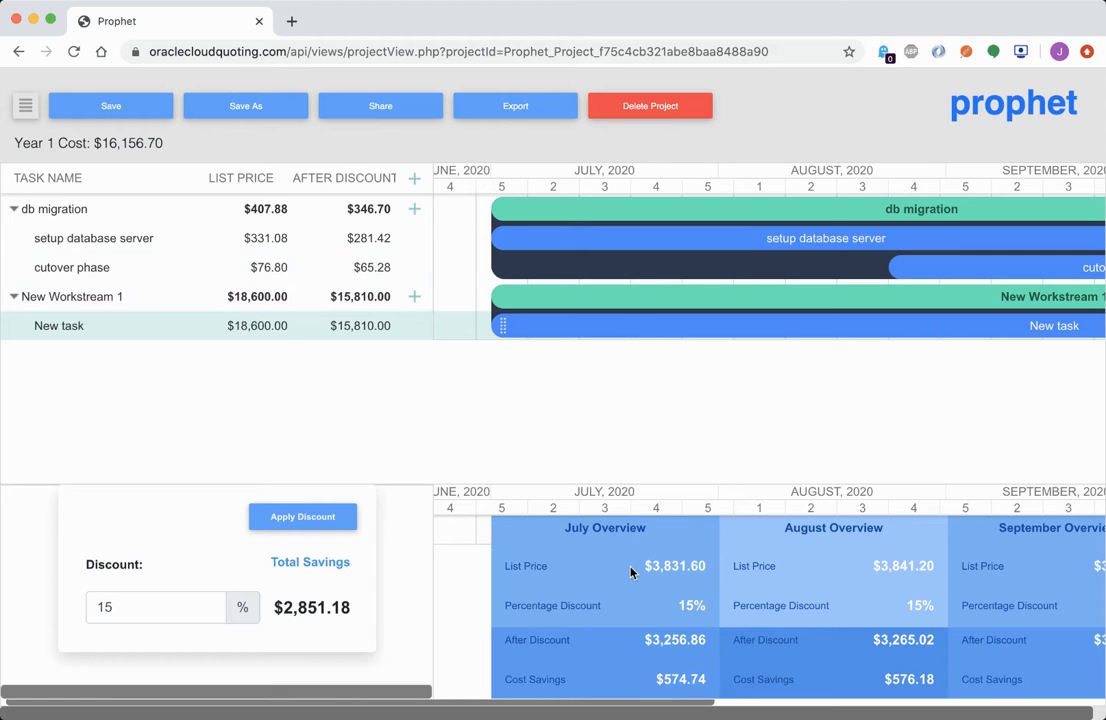
left_click(309, 326)
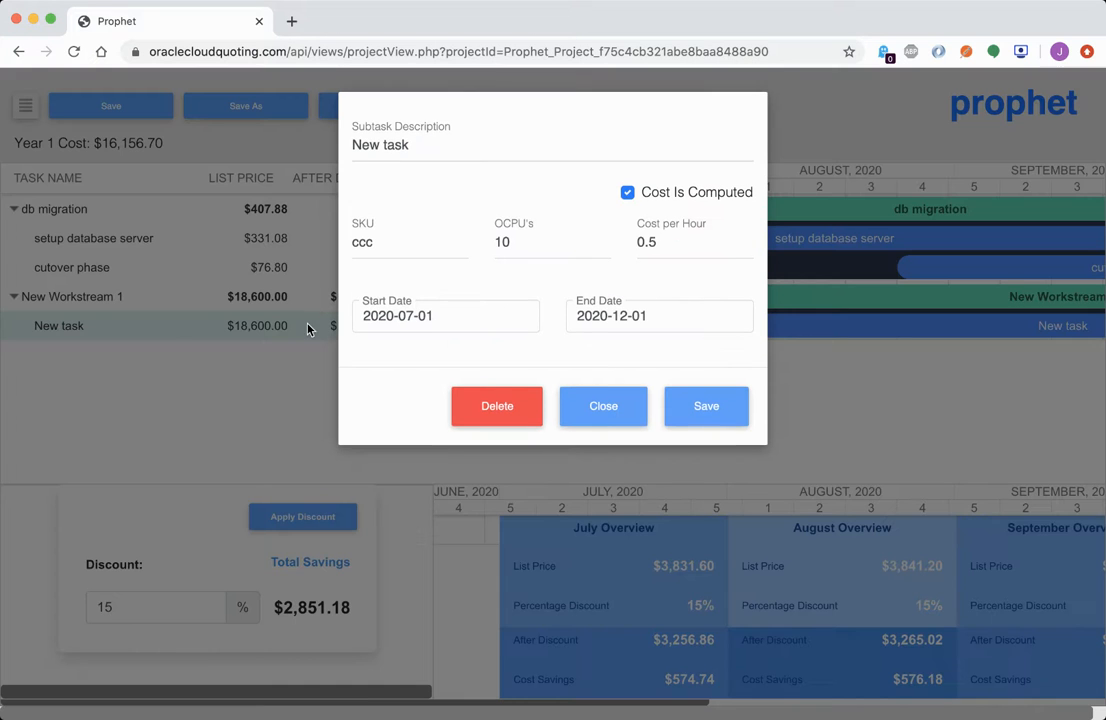
left_click(615, 410)
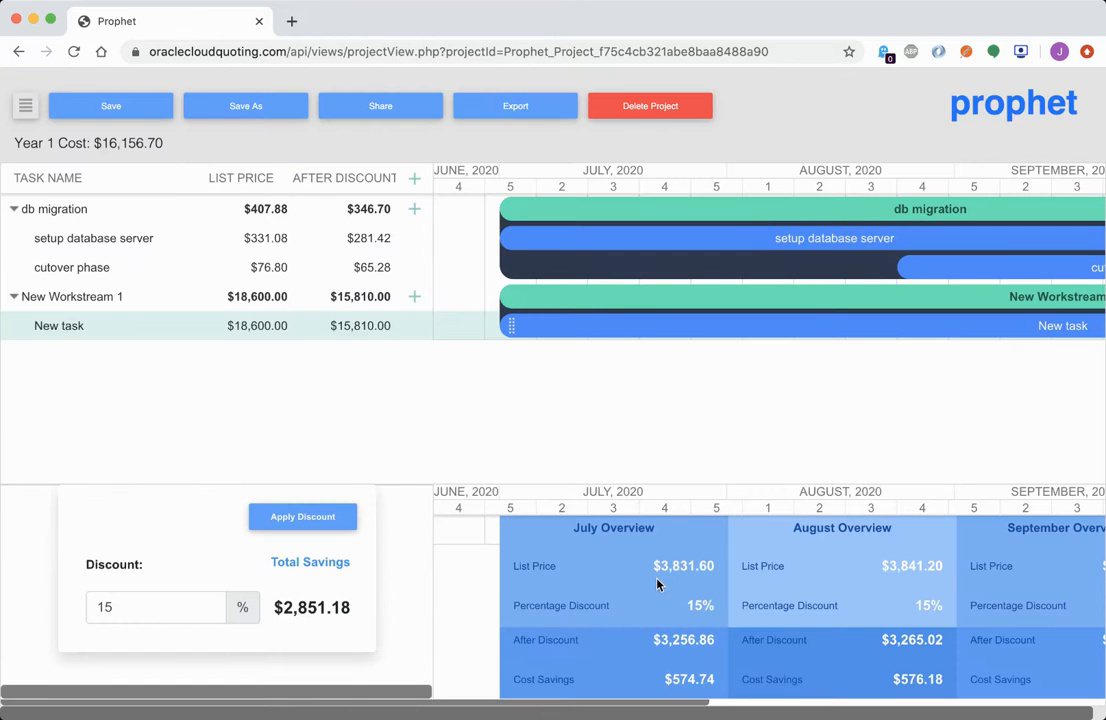
Add another task row under New Workstream 1 with its + button
scroll(674, 600, "right", 7)
scroll(674, 600, "right", 3)
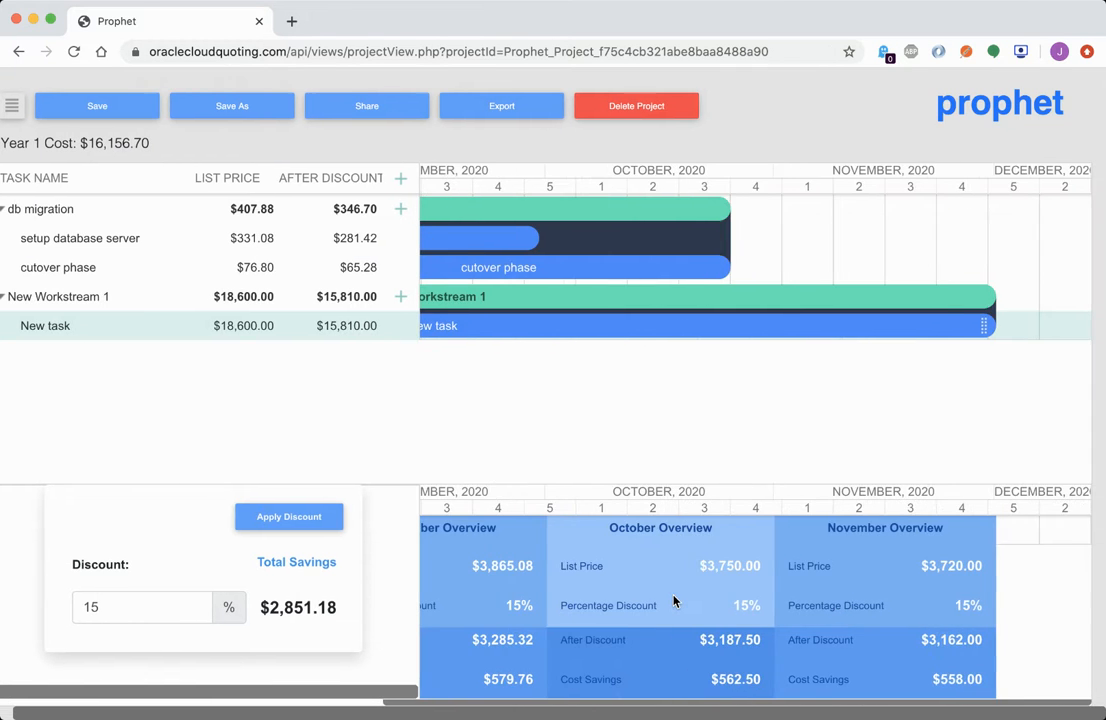
scroll(654, 555, "left", 7)
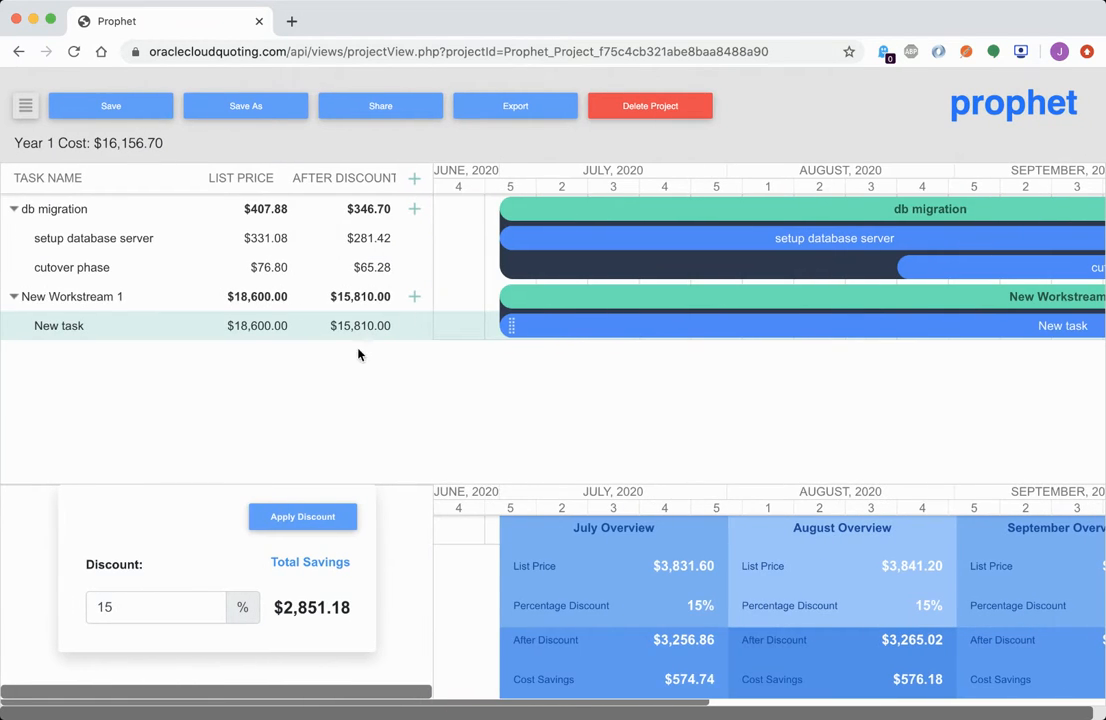
left_click(414, 296)
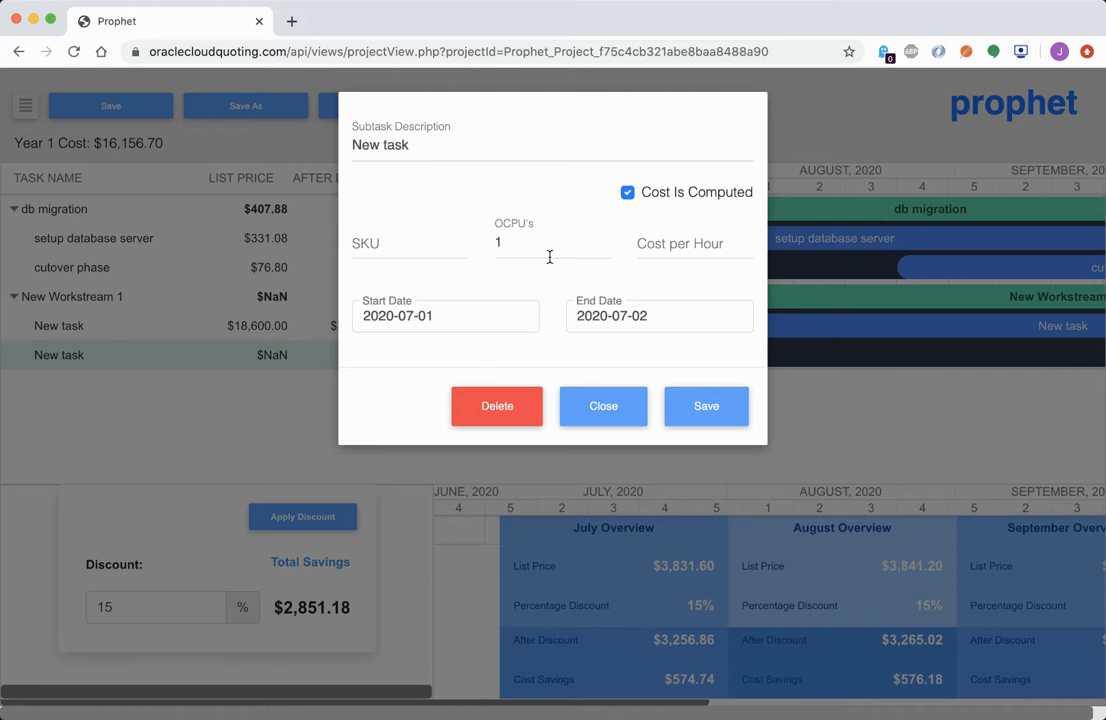
Fill the second task with SKU ddd, 10 OCPUs, 0.01/hour, 08/02–08/09/2020, and save it
left_click(380, 246)
type("ddd")
left_click(576, 244)
left_click(691, 244)
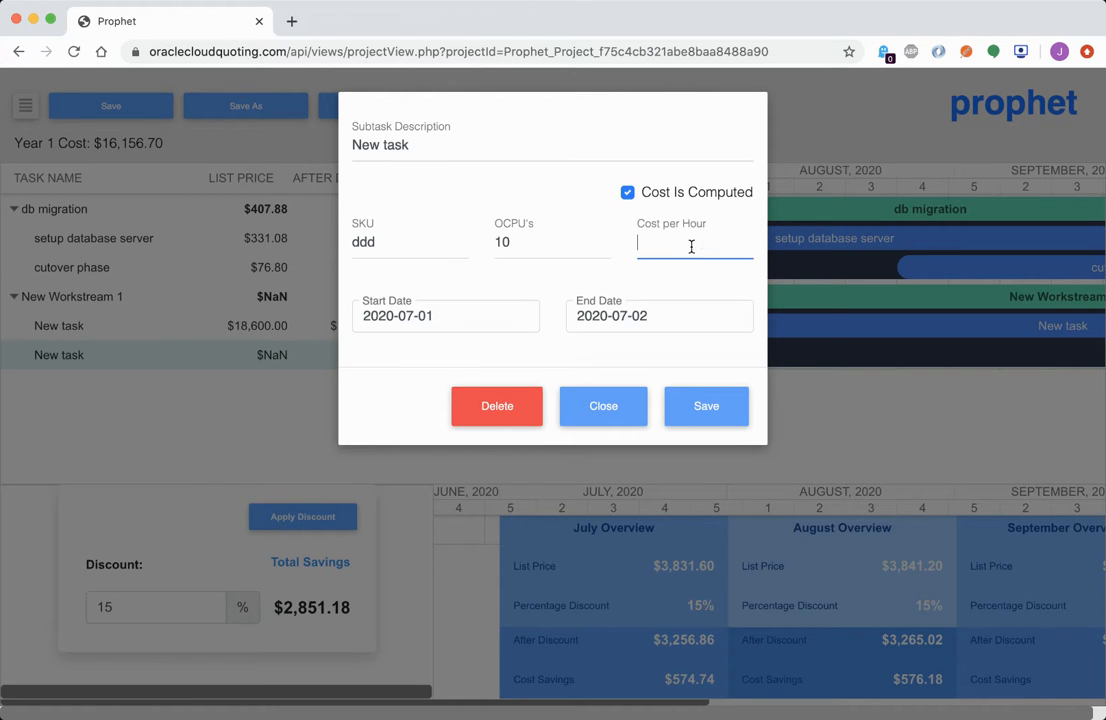
type("0.01")
left_click(484, 316)
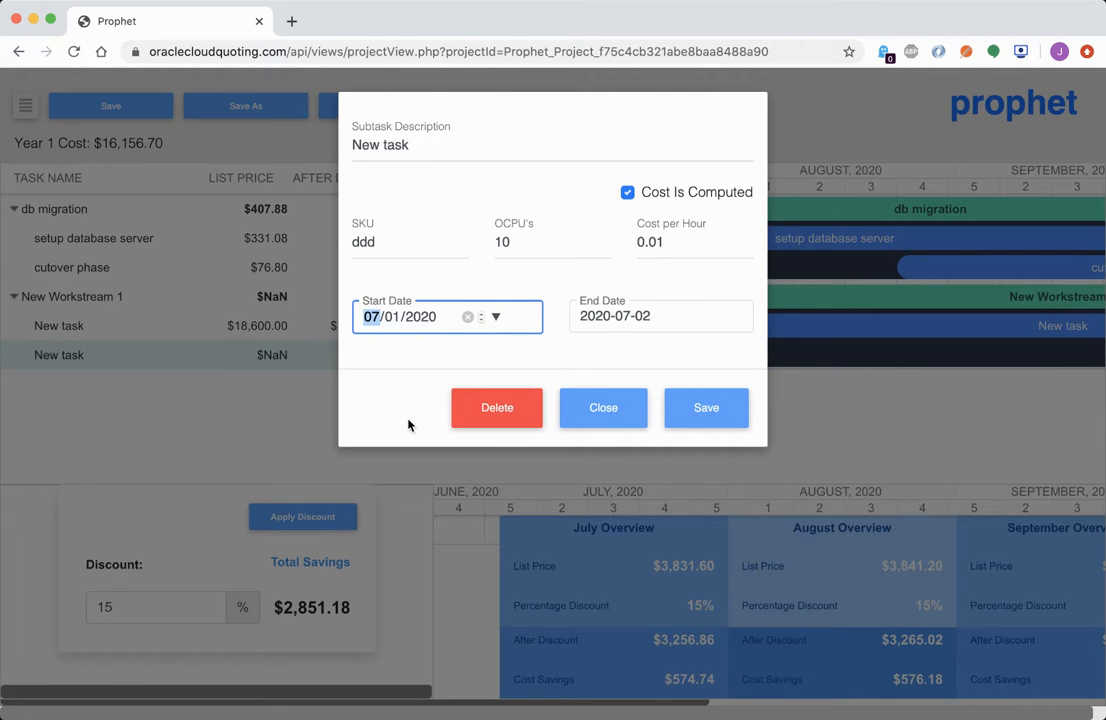
key("Up")
left_click(692, 318)
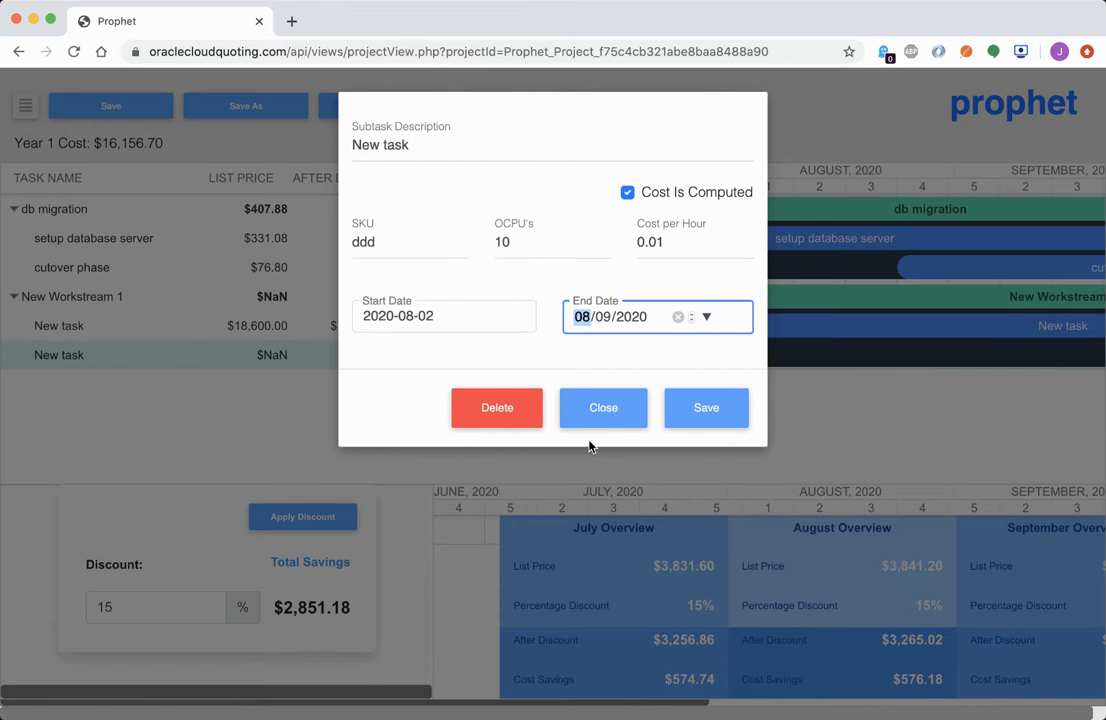
left_click(710, 410)
Drag the second task later on the timeline
scroll(855, 354, "right", 5)
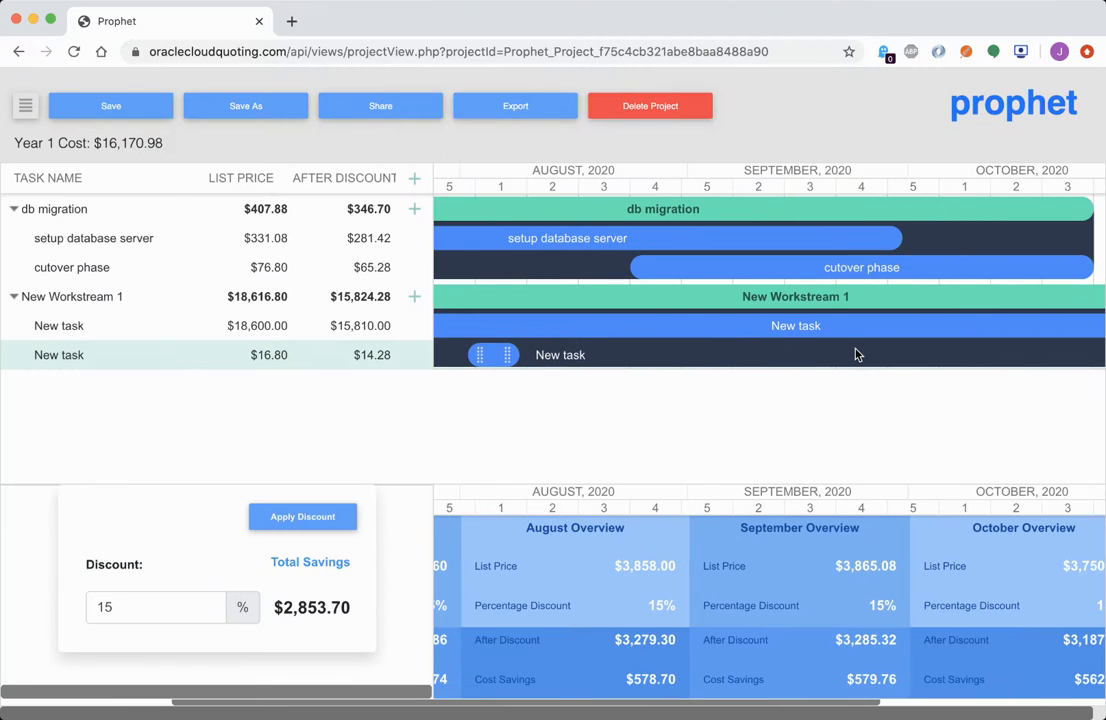
scroll(657, 365, "left", 3)
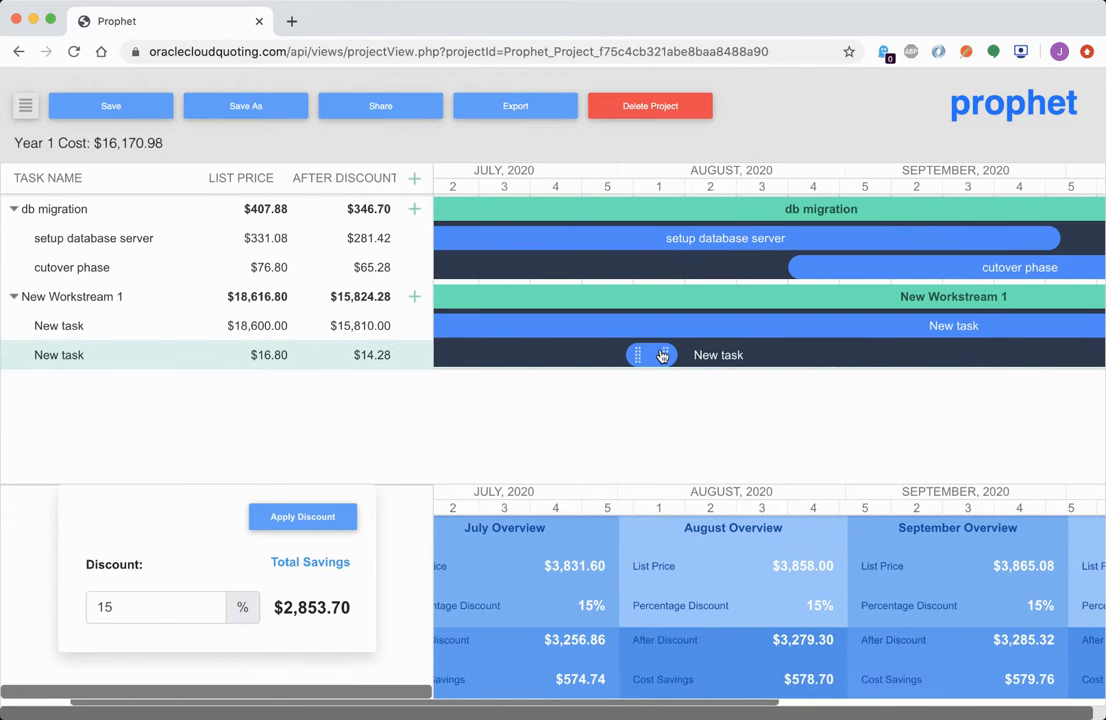
left_click_drag(651, 357, 972, 352)
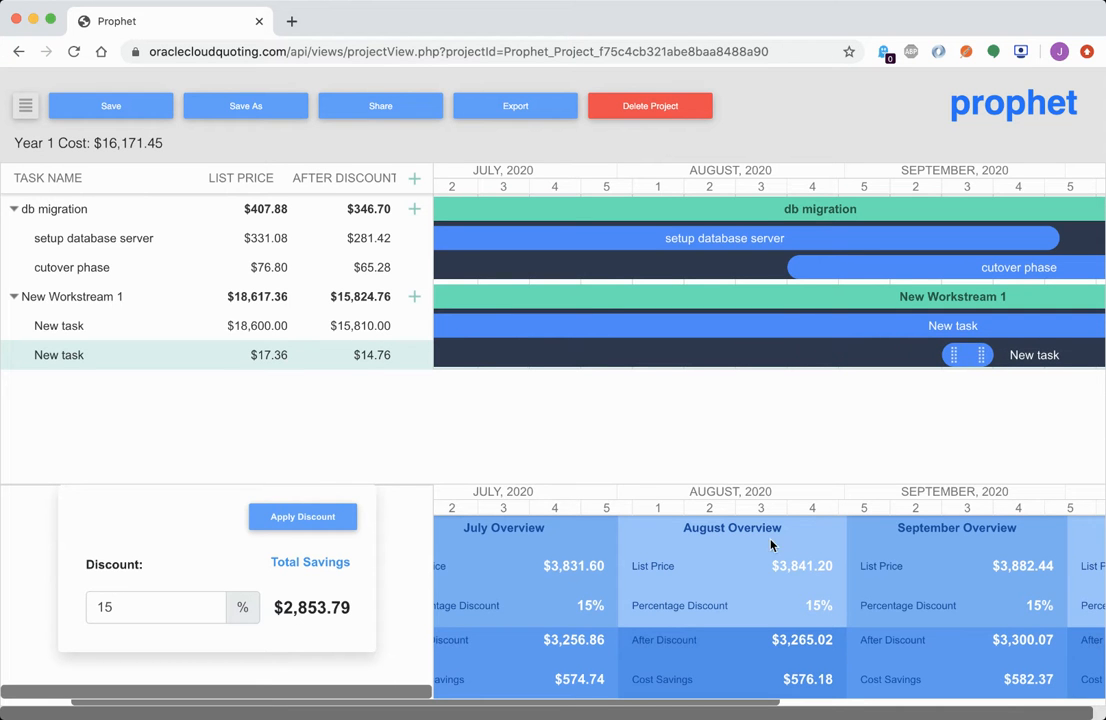
Apply a 15% discount to the whole quote and save the project
scroll(933, 528, "right", 5)
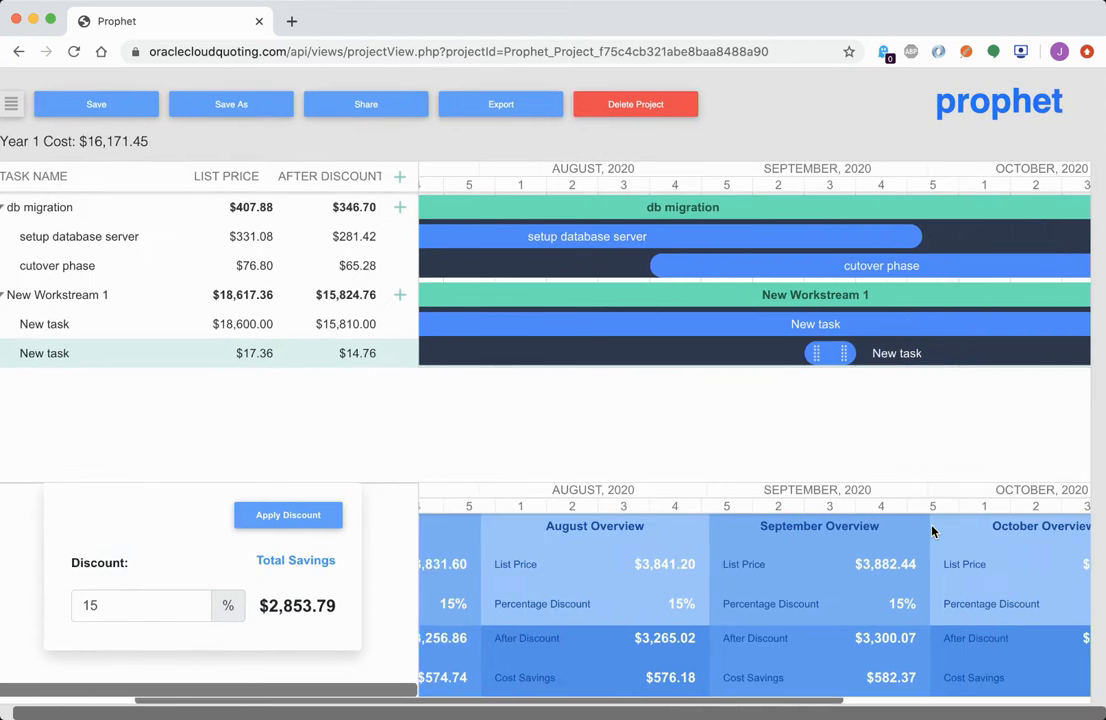
scroll(933, 530, "right", 5)
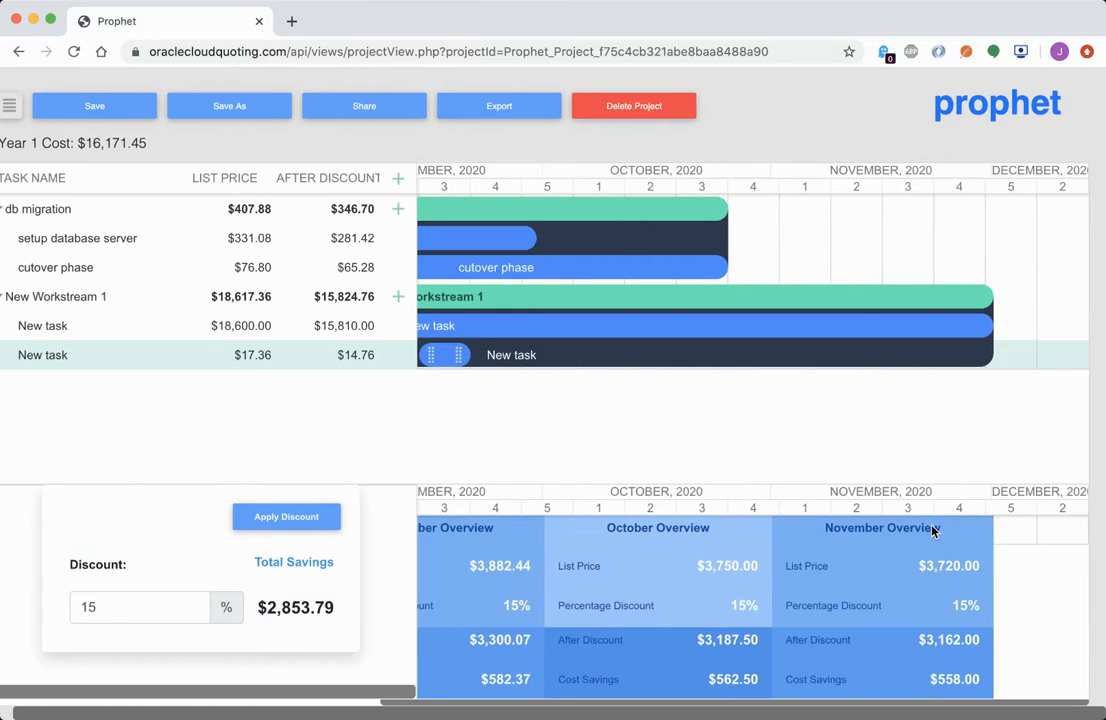
scroll(933, 530, "left", 10)
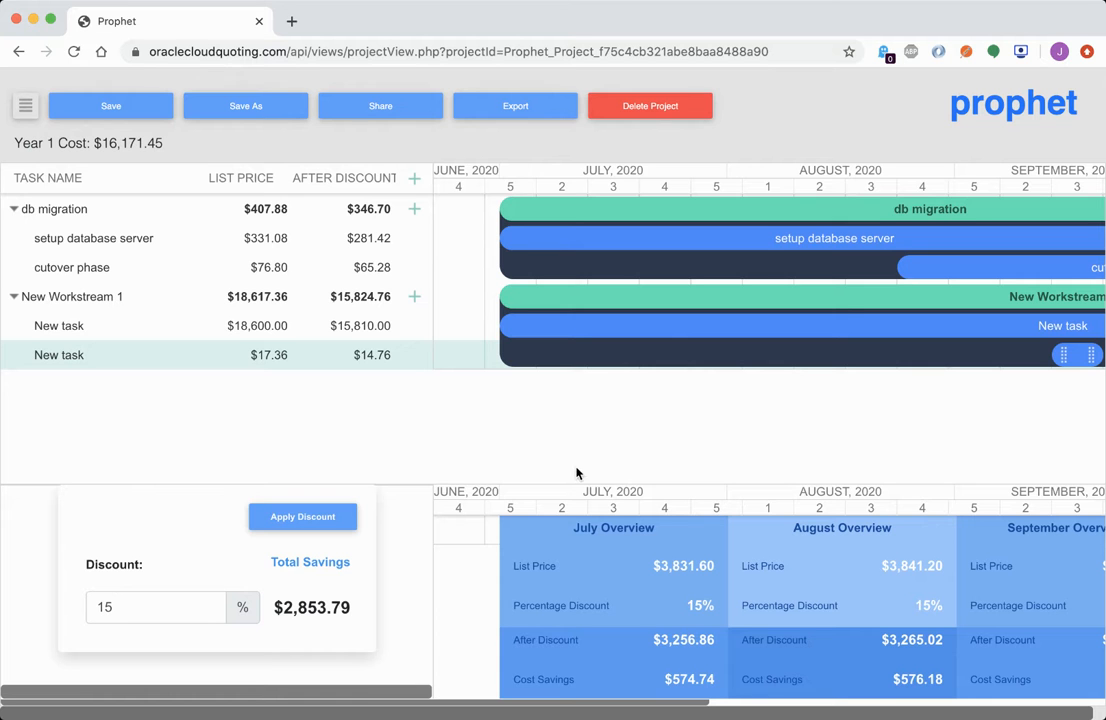
scroll(752, 563, "right", 10)
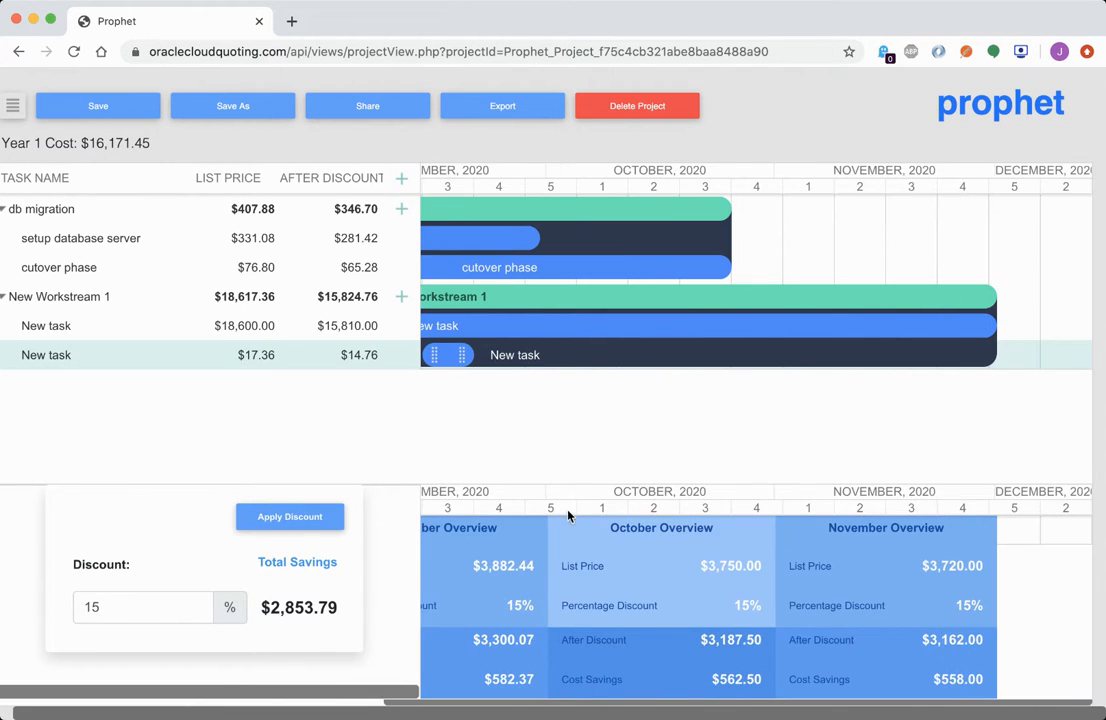
left_click(134, 602)
scroll(477, 566, "left", 8)
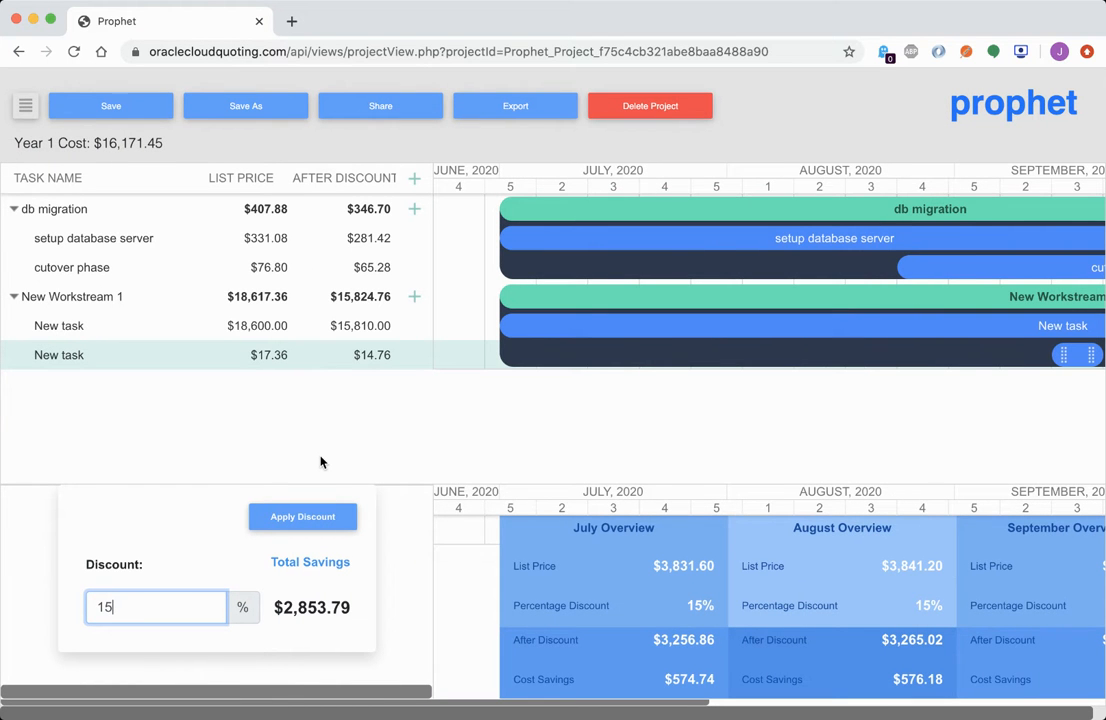
left_click(115, 106)
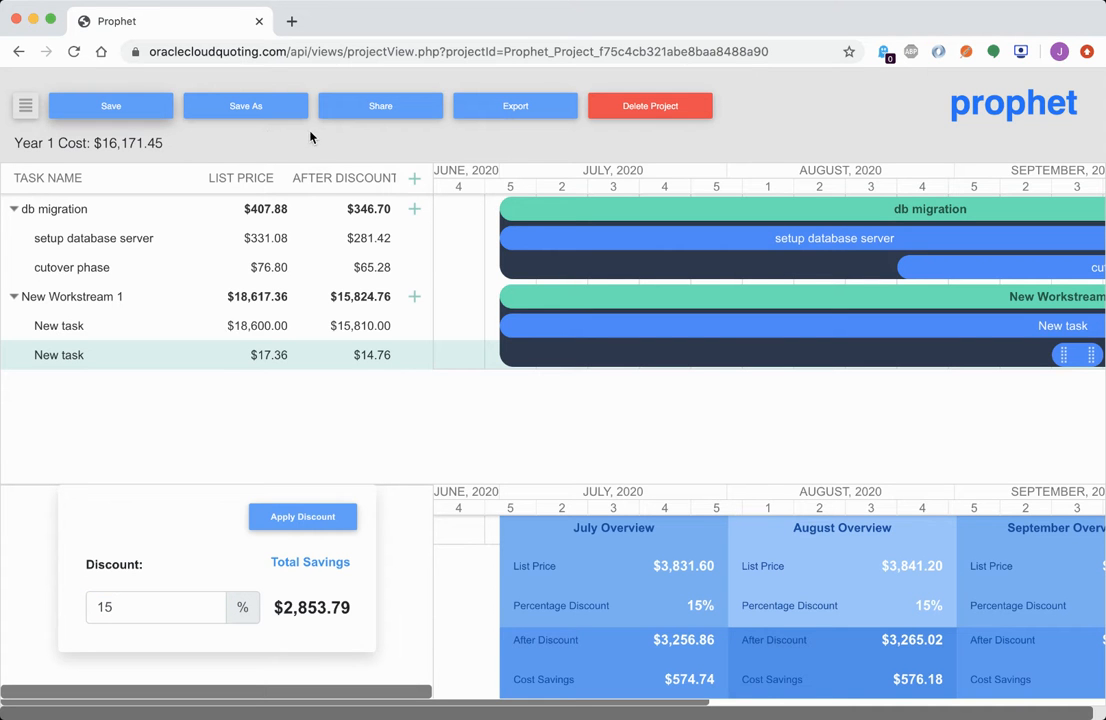
left_click(390, 107)
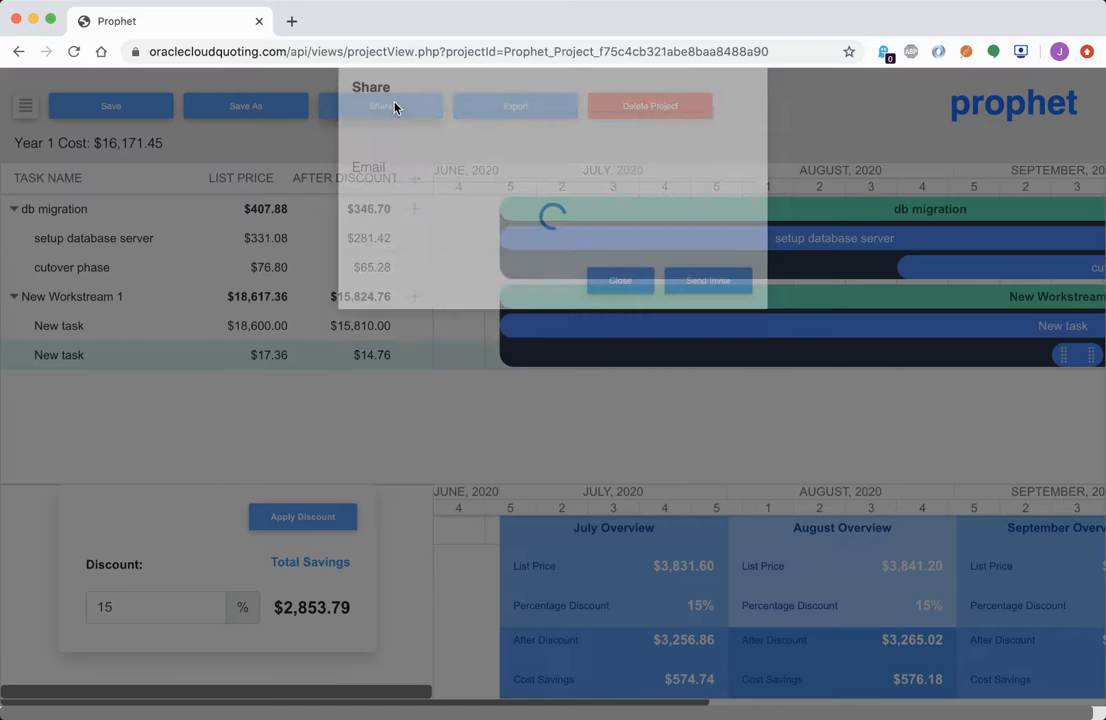
left_click(410, 195)
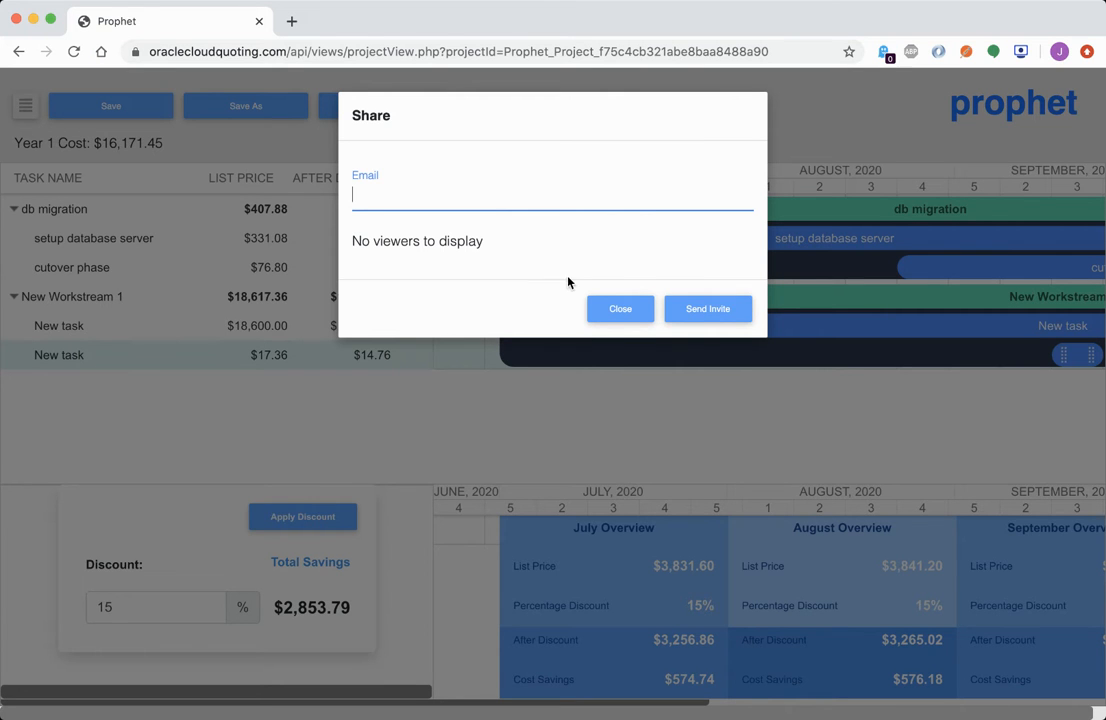
left_click(623, 312)
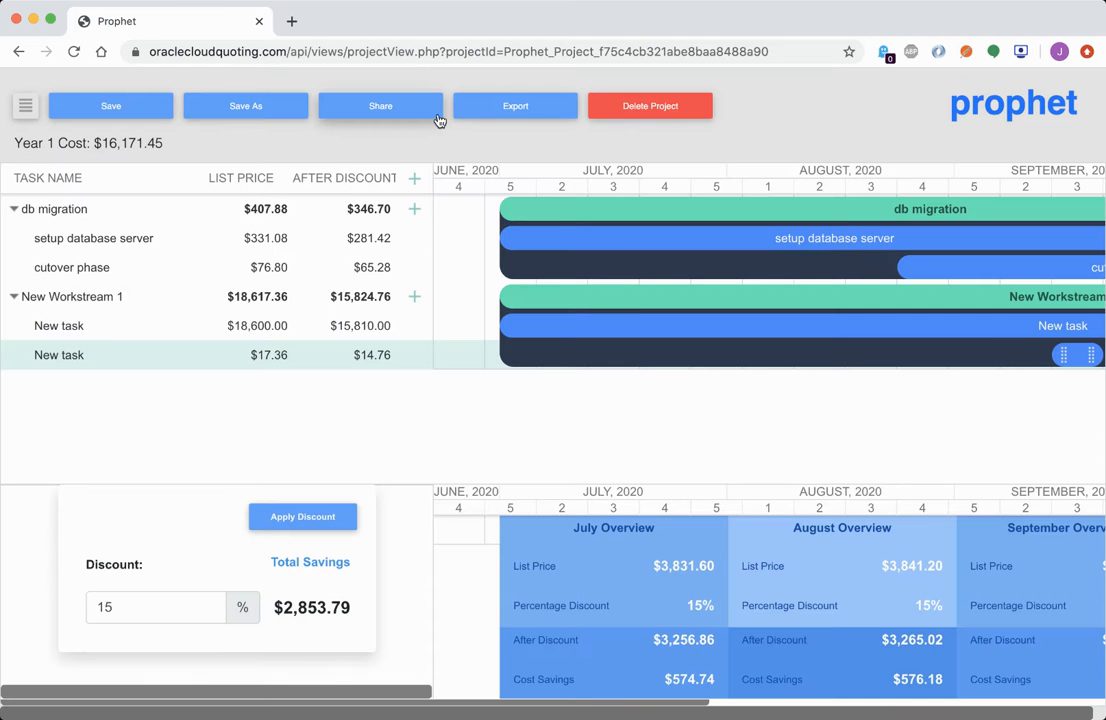
left_click(525, 110)
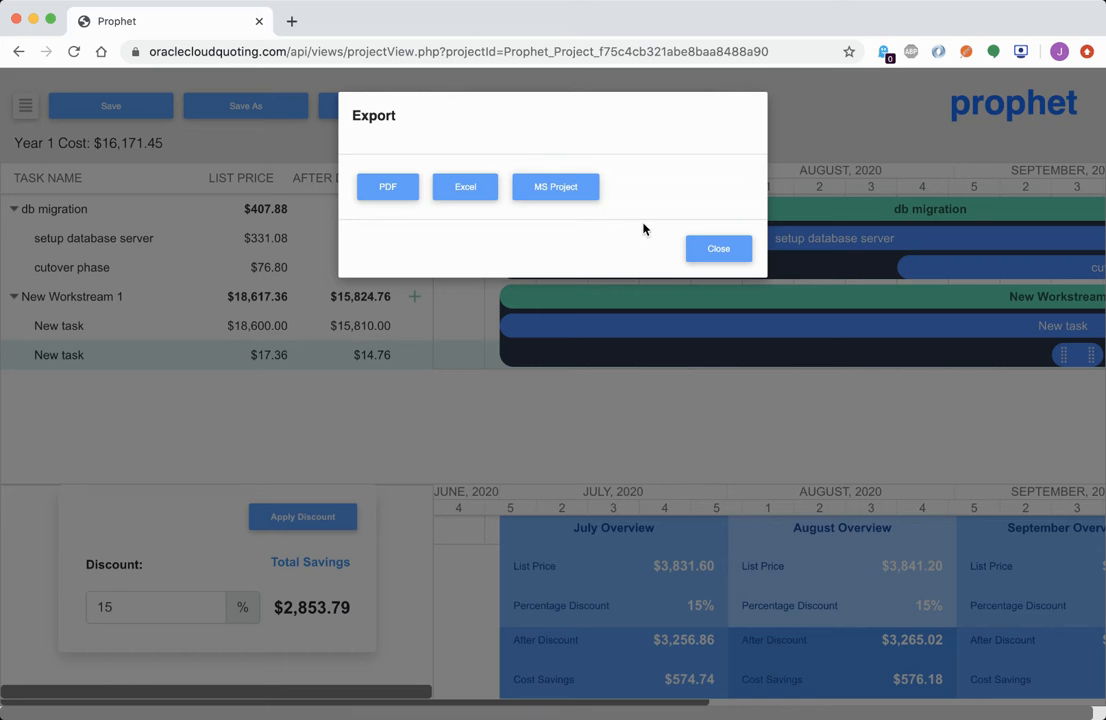
Dismiss the Export dialog and save a copy named 'migration project template'
left_click(724, 250)
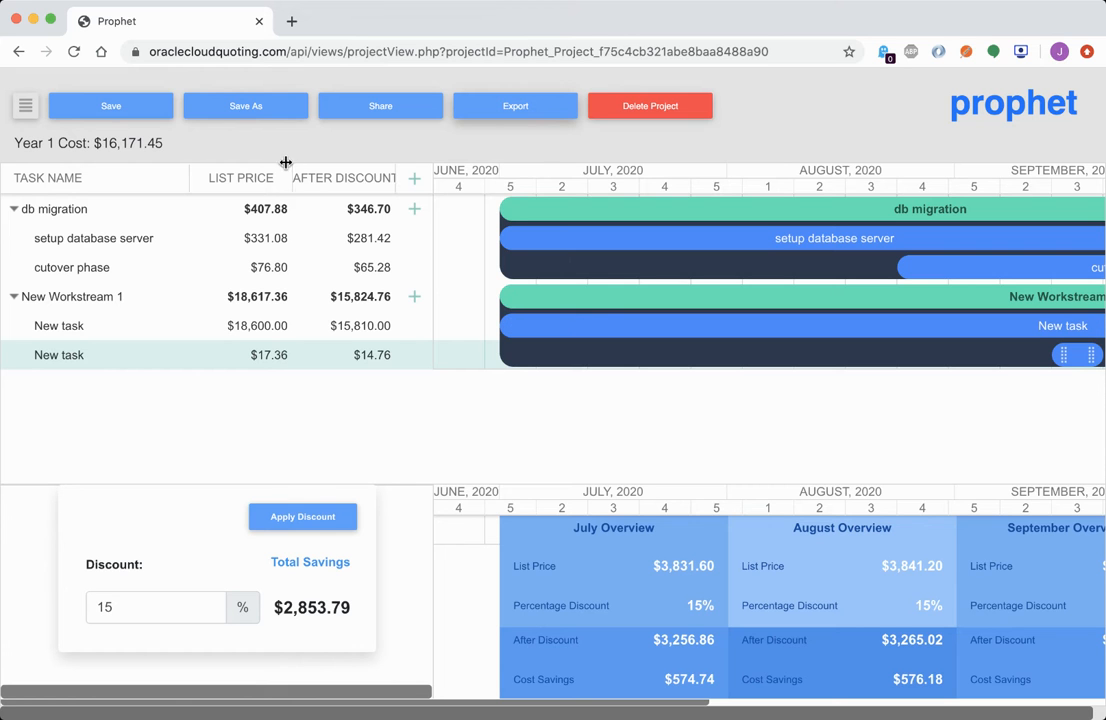
left_click(243, 108)
left_click(486, 216)
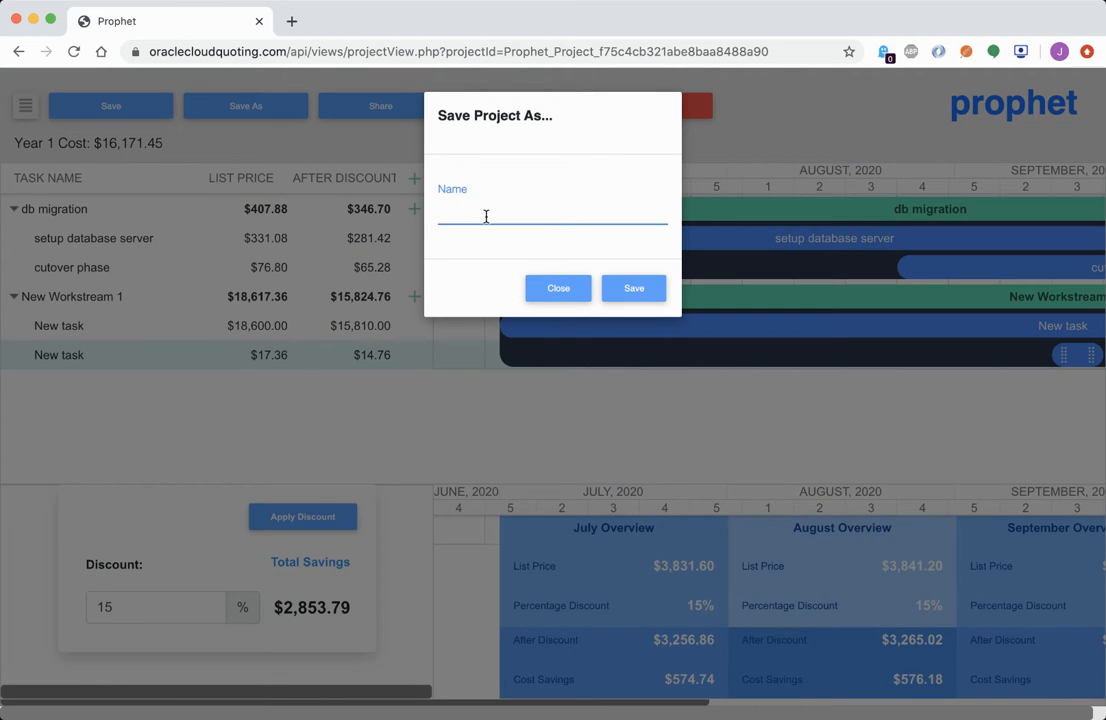
type("migration project template")
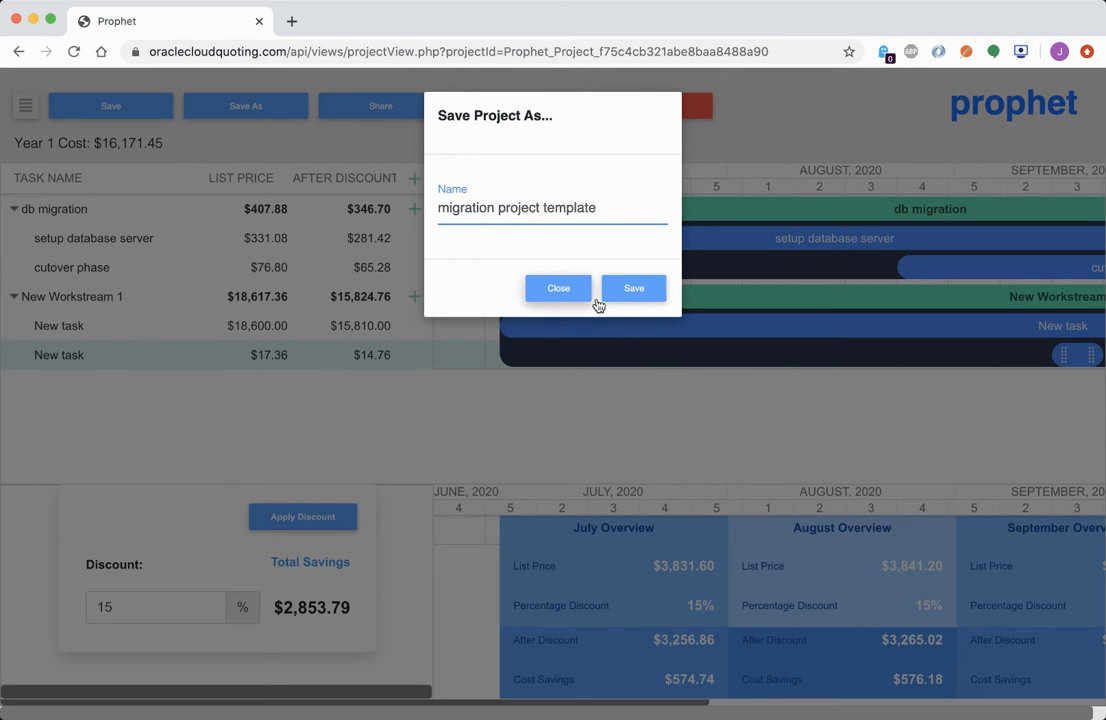
left_click(633, 296)
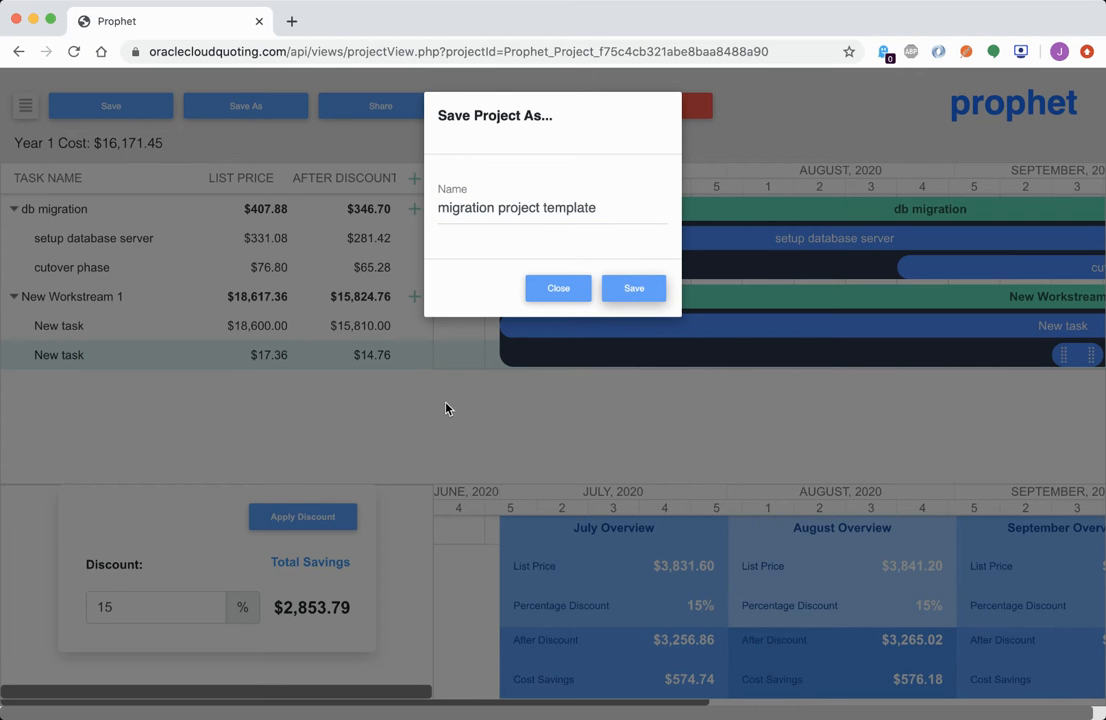
left_click(560, 288)
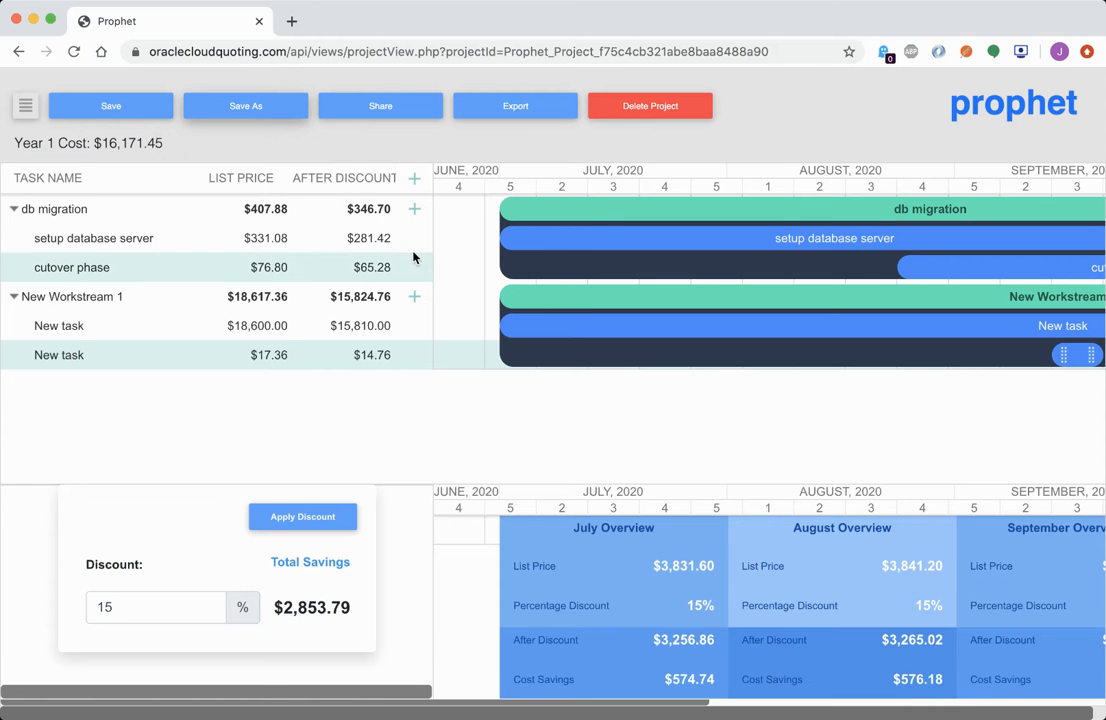
Reopen 'first project' from the project list, then go back to the list
scroll(653, 320, "right", 10)
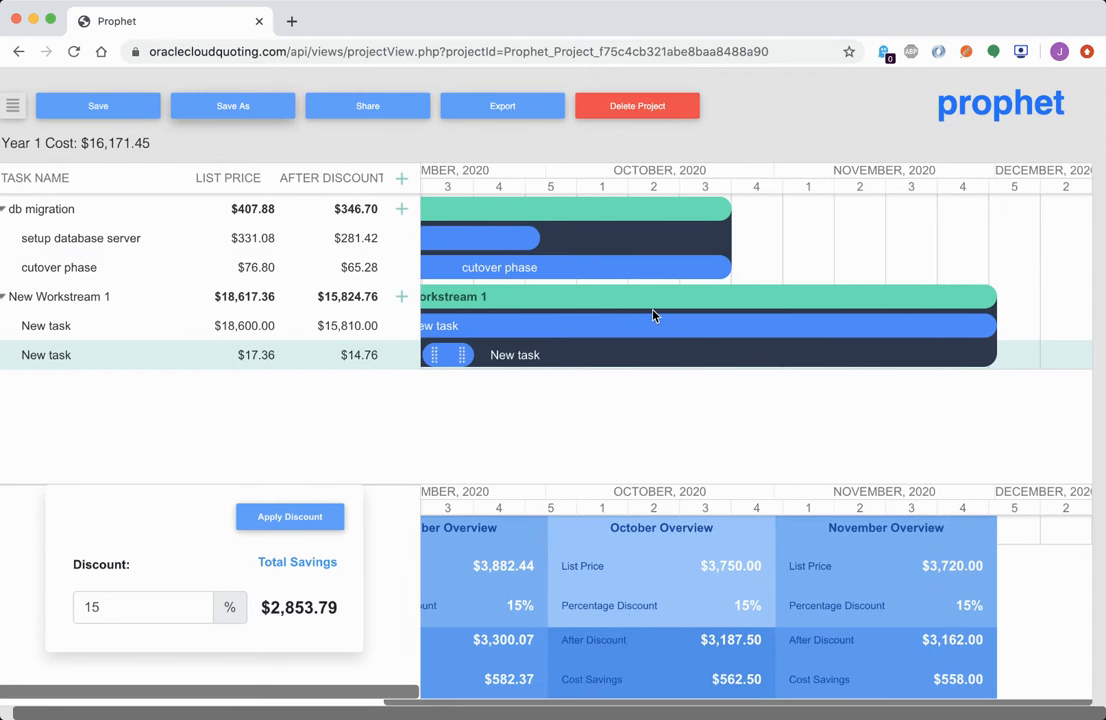
scroll(106, 113, "left", 2)
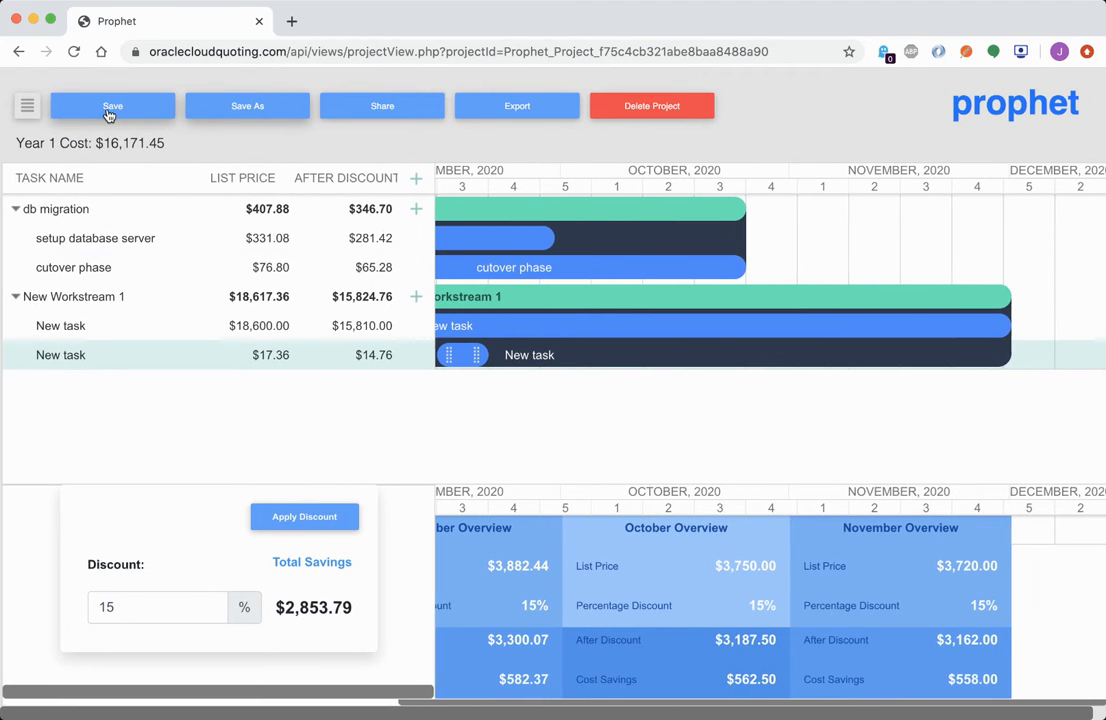
left_click(24, 107)
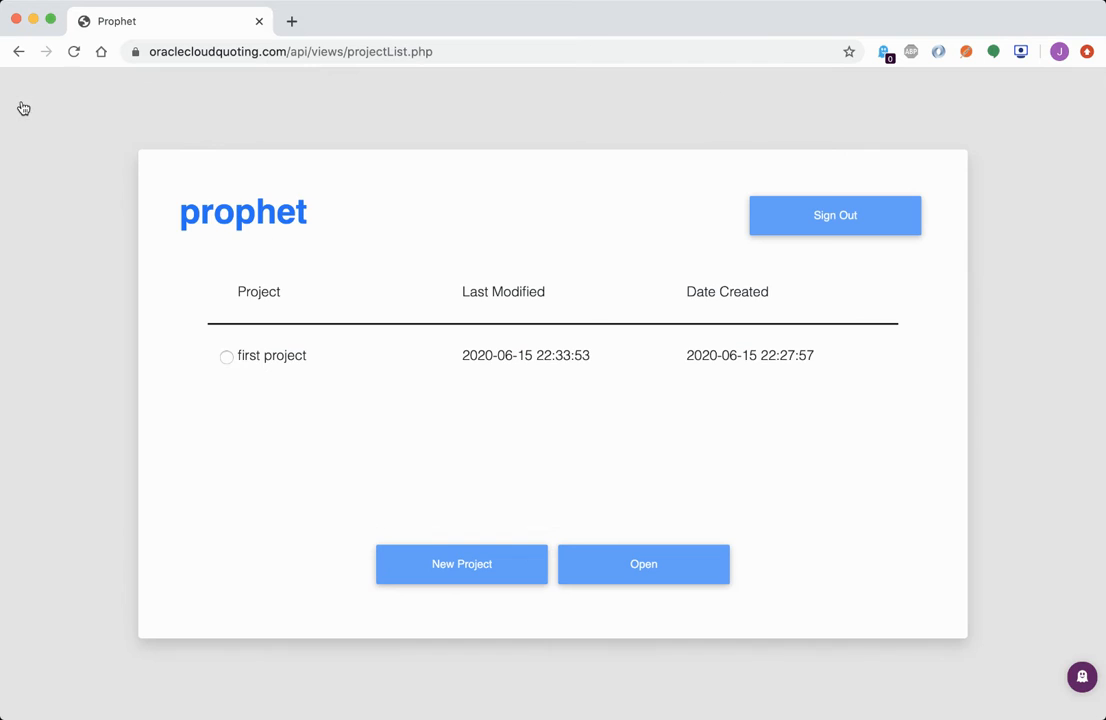
left_click(225, 359)
left_click(643, 568)
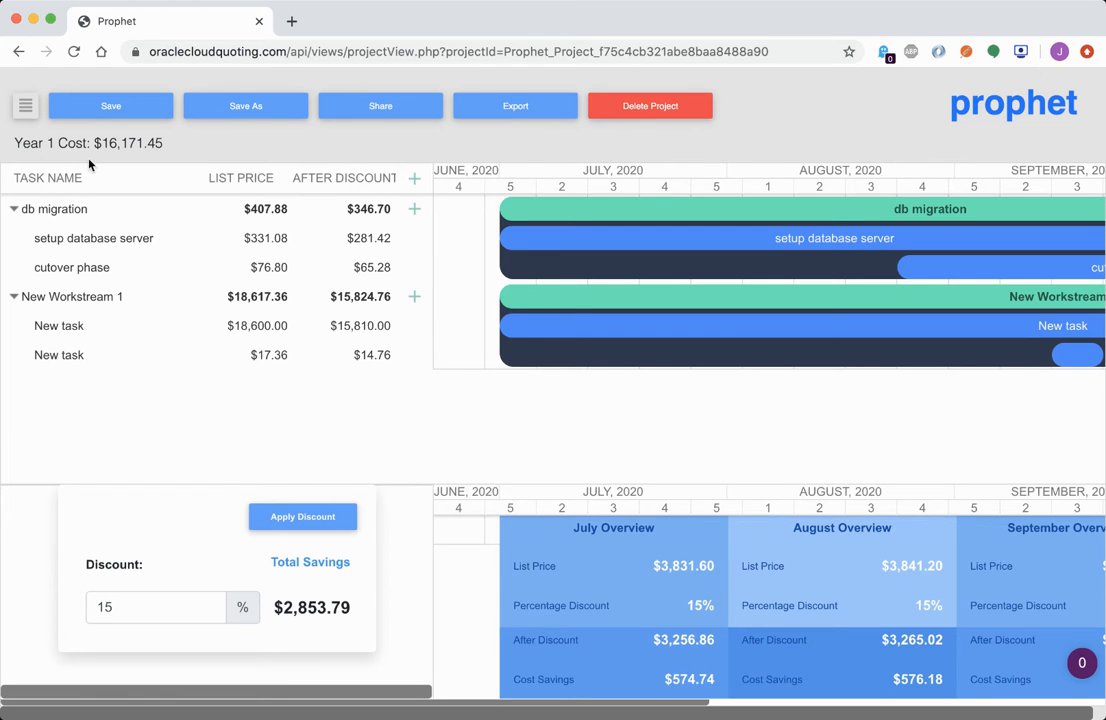
left_click(25, 105)
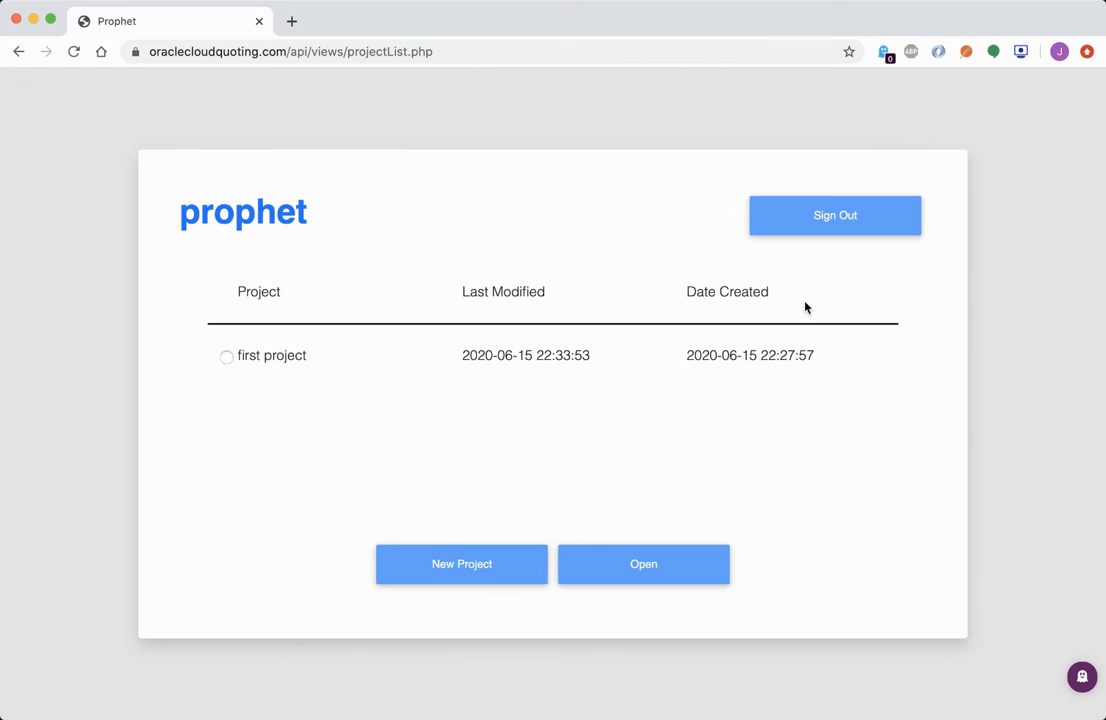
Create a 1 Year project named 'my second project' and select it in the list
left_click(467, 573)
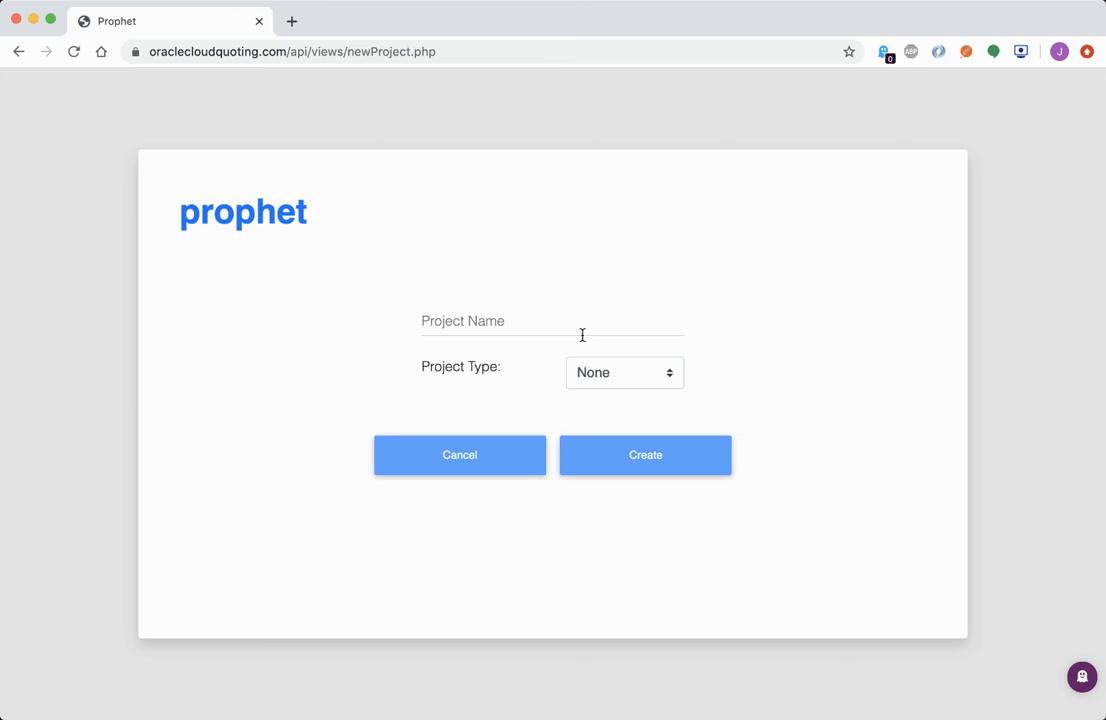
left_click(632, 380)
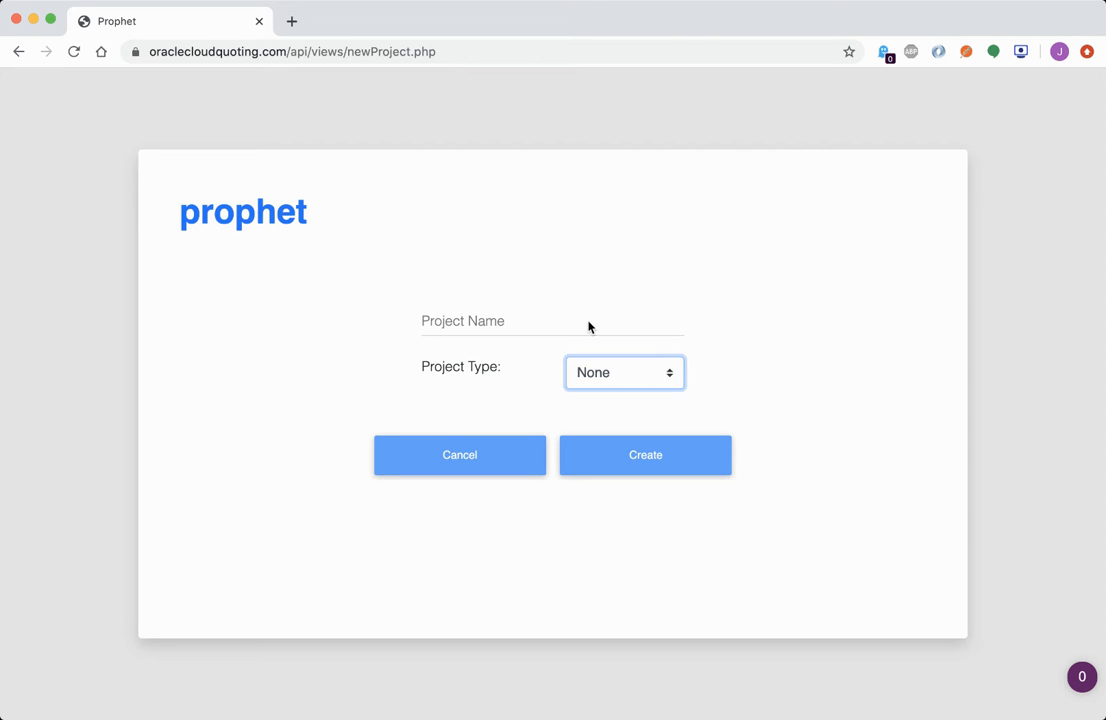
left_click(496, 328)
type("myh")
key("BackSpace")
key("BackSpace")
type("secon")
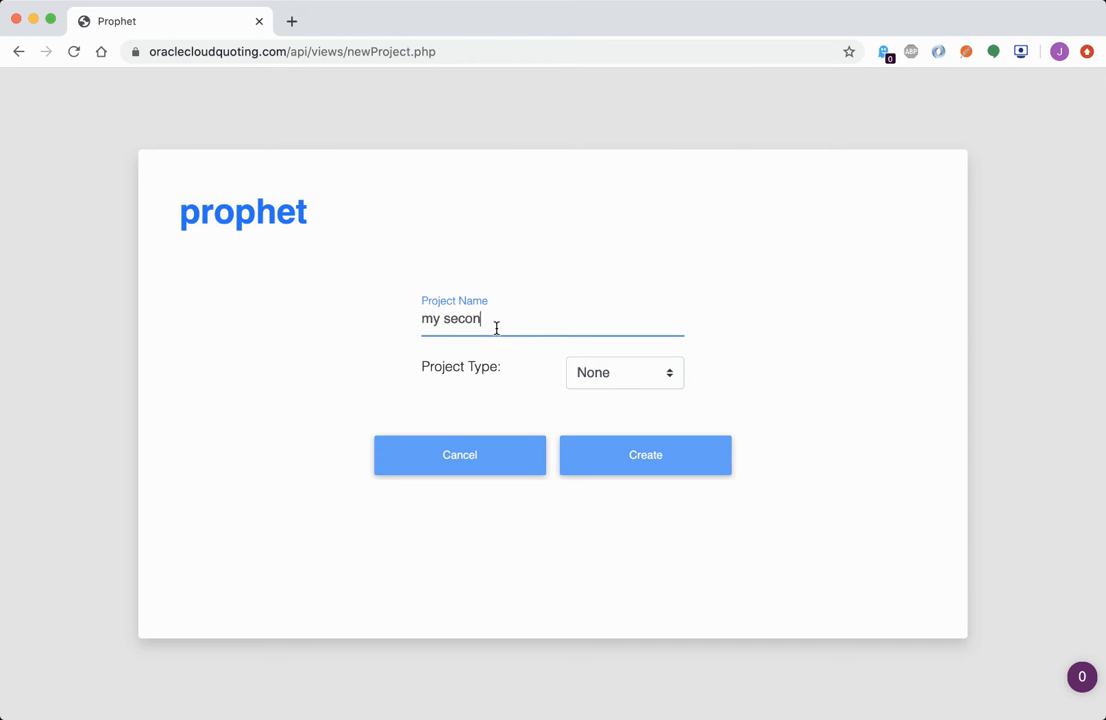
type("d project")
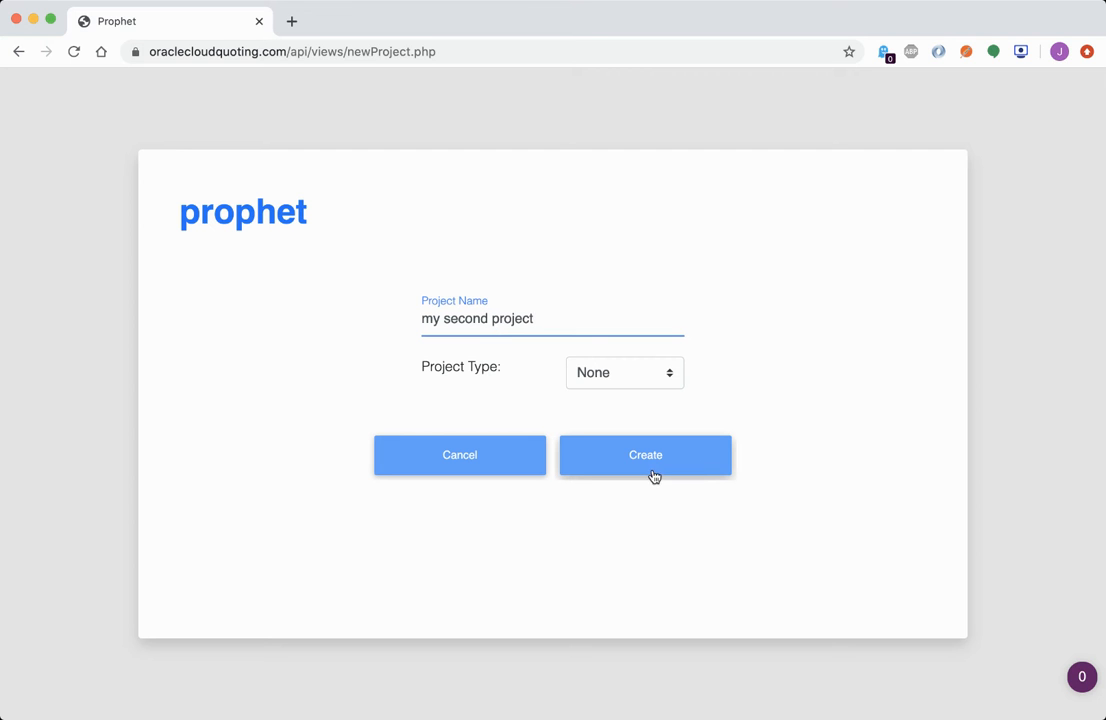
left_click(657, 373)
left_click(637, 407)
left_click(644, 461)
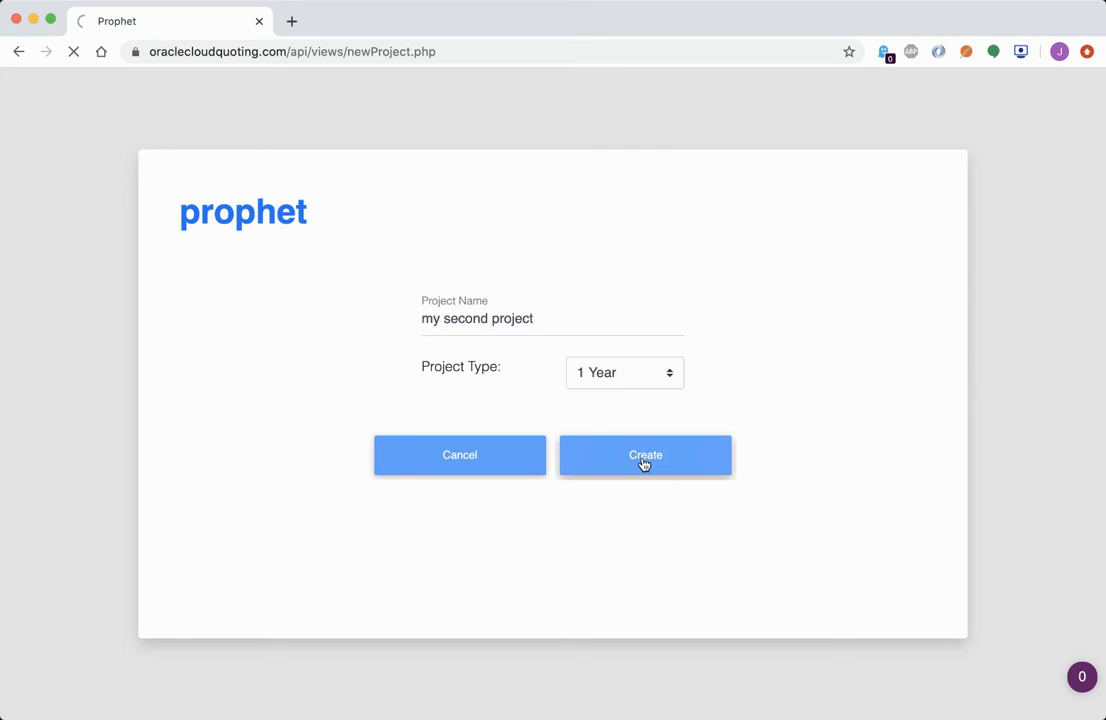
left_click(230, 423)
left_click(659, 562)
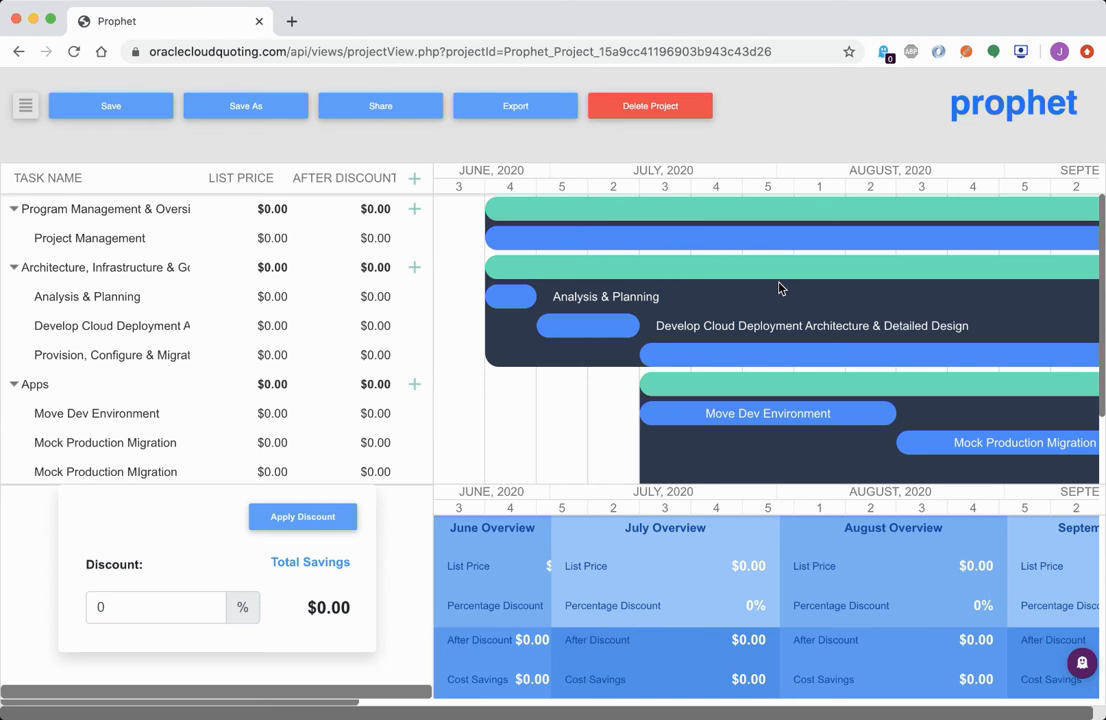
scroll(780, 289, "right", 10)
scroll(780, 289, "down", 3)
scroll(780, 289, "up", 3)
scroll(780, 289, "left", 10)
scroll(780, 289, "down", 2)
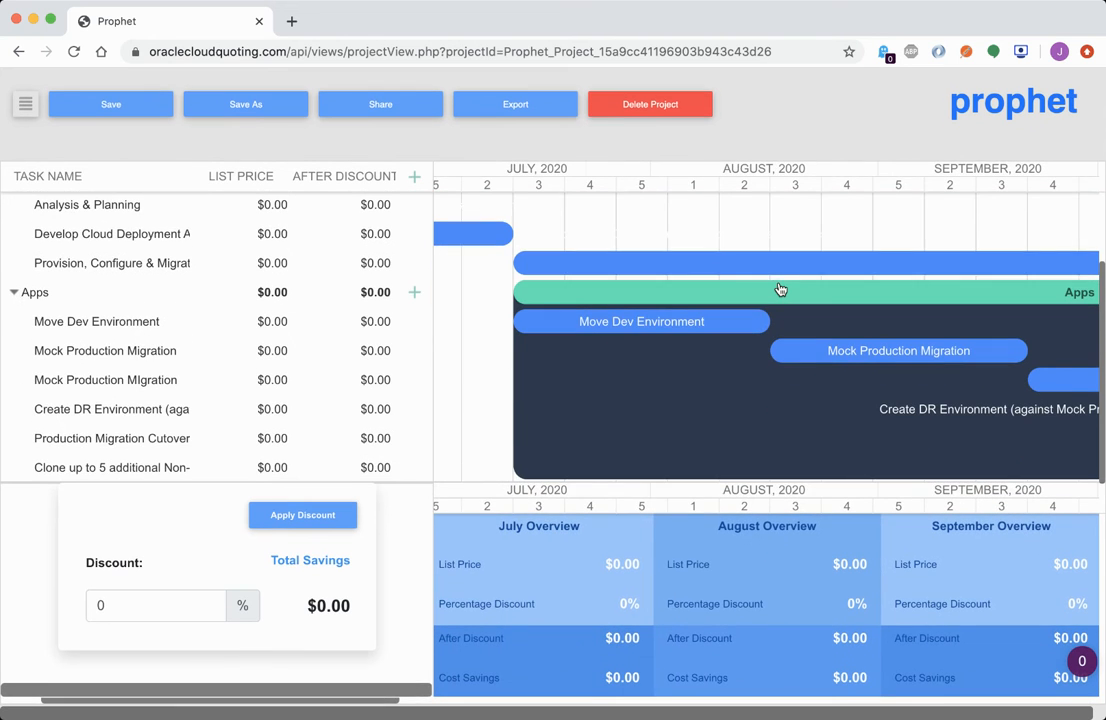
scroll(780, 289, "up", 3)
scroll(780, 289, "left", 2)
scroll(780, 289, "left", 5)
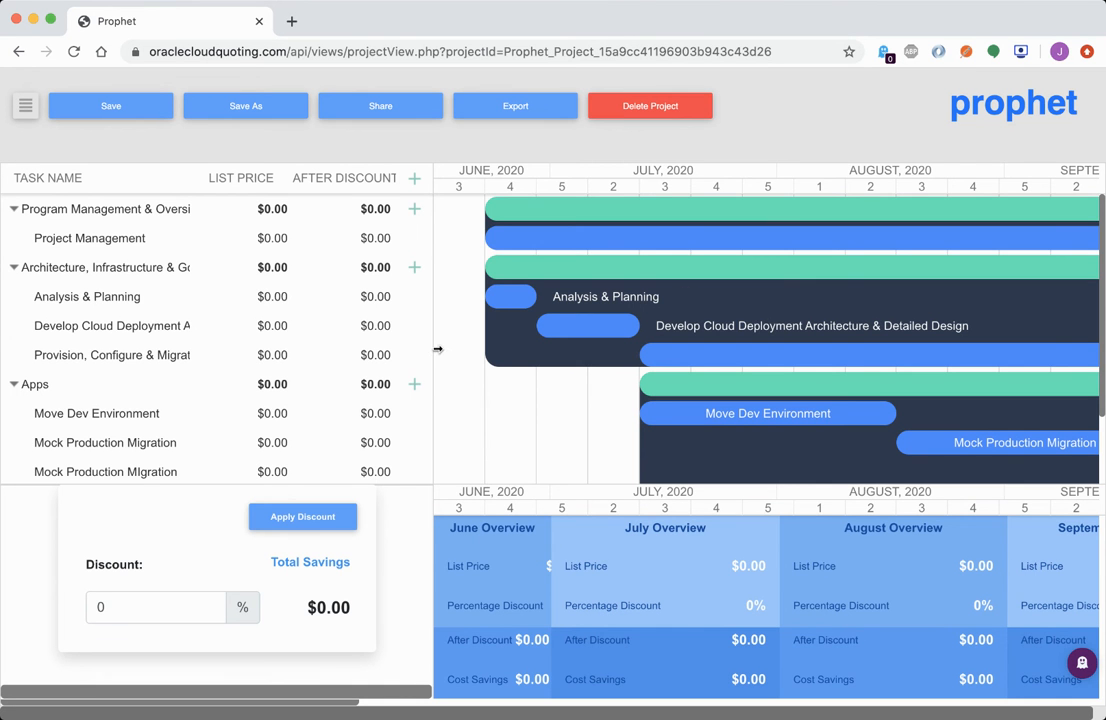
scroll(196, 416, "down", 3)
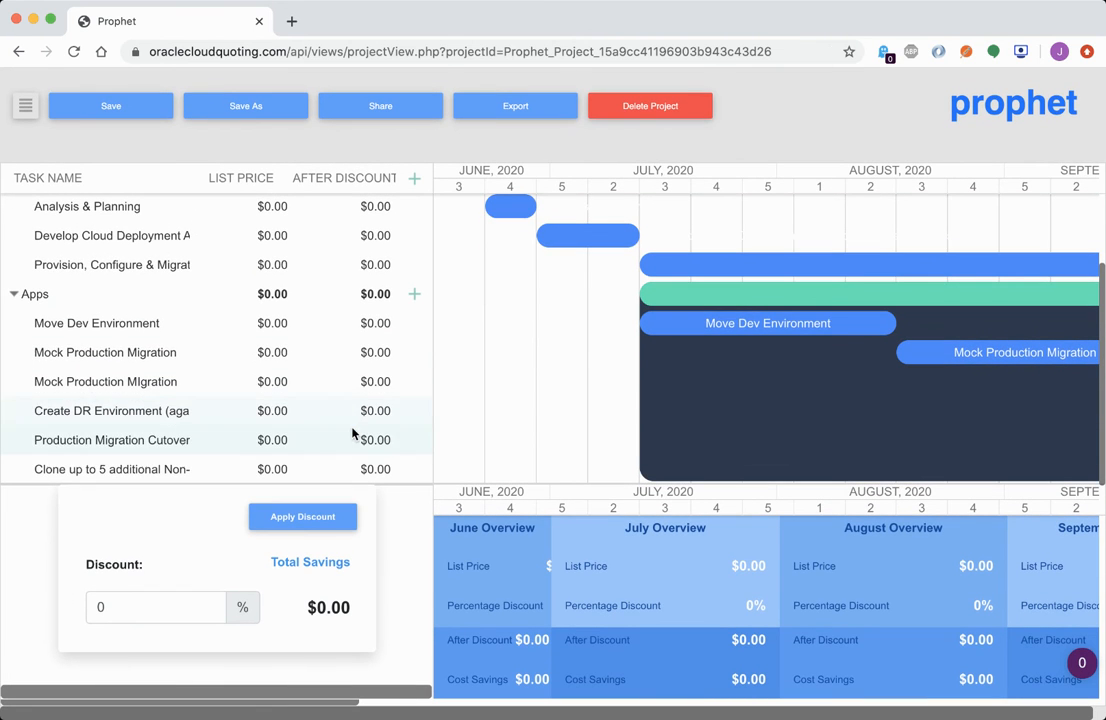
scroll(363, 397, "up", 3)
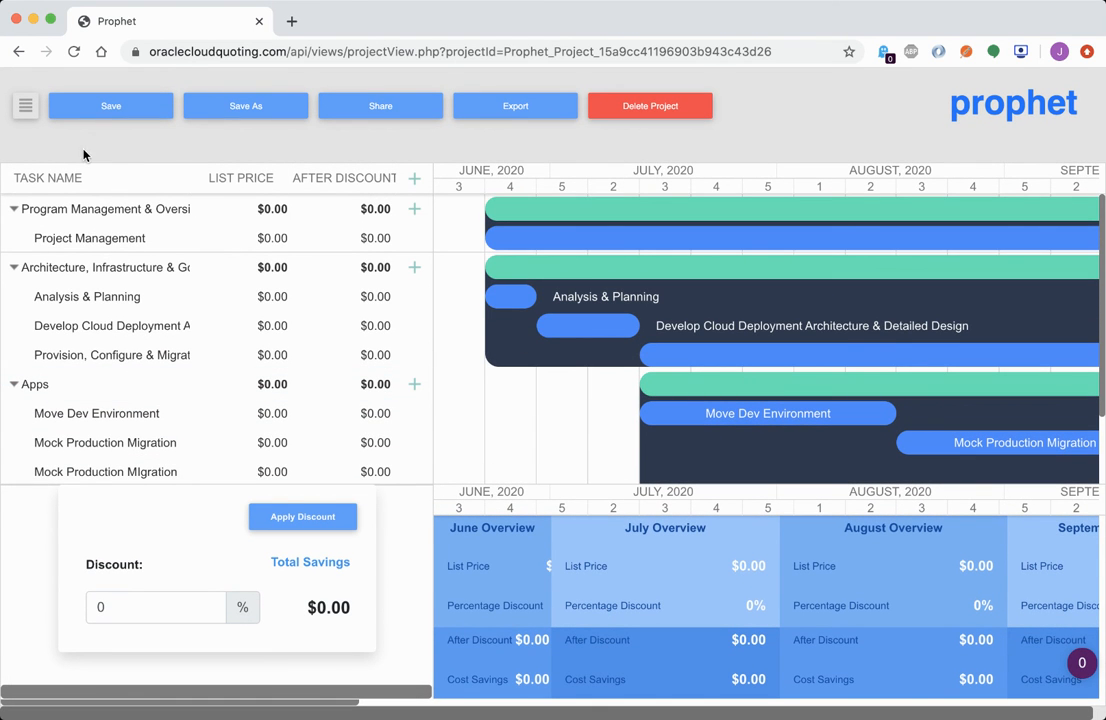
left_click(27, 108)
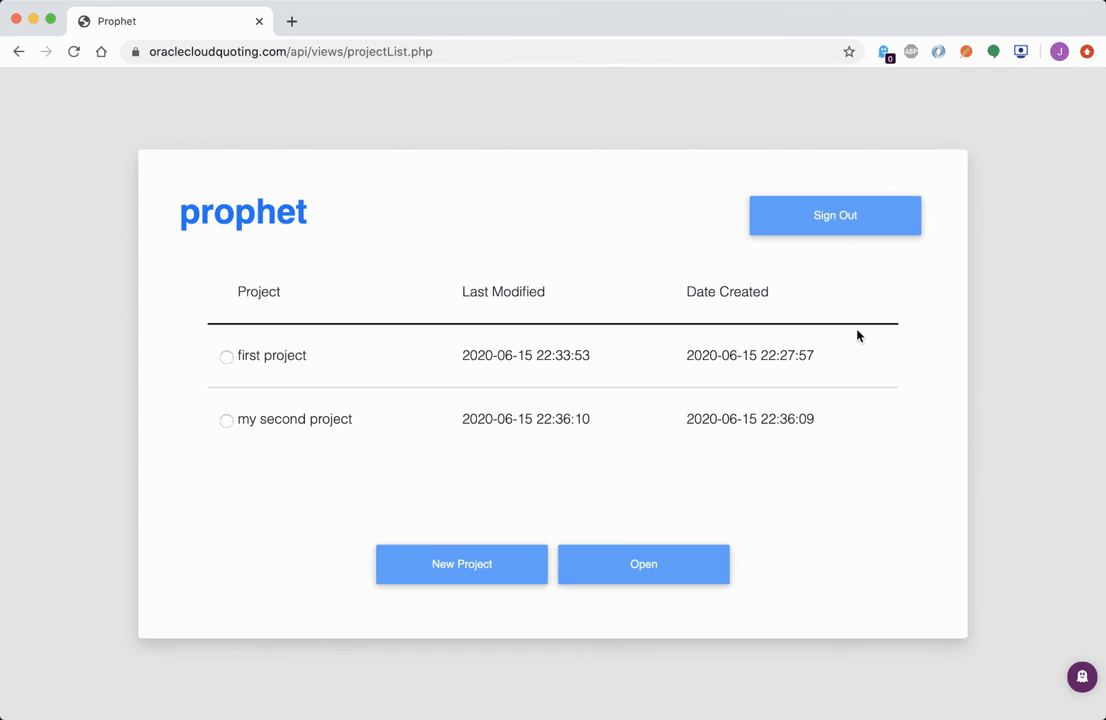